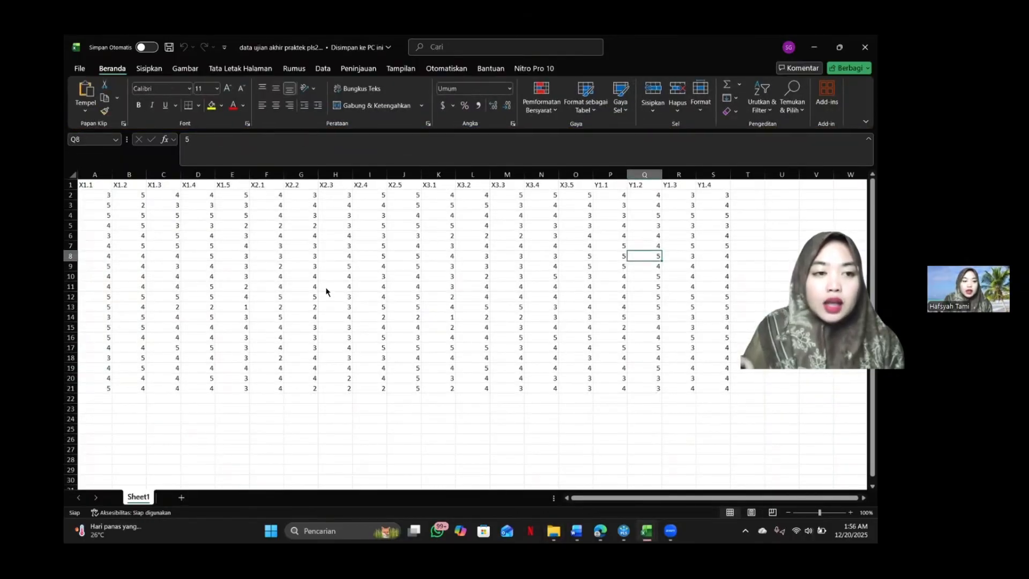
# Save the workbook in the bu rindu folder as a CSV UTF-8 (comma delimited) file named data ujian akhir praktek pls2025.
pyautogui.click(80, 72)
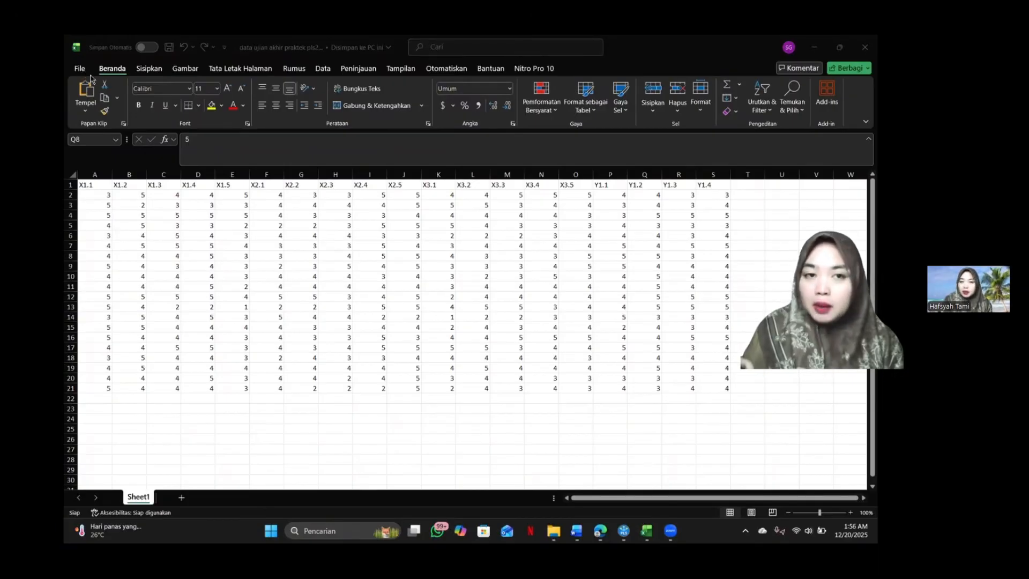
pyautogui.click(80, 70)
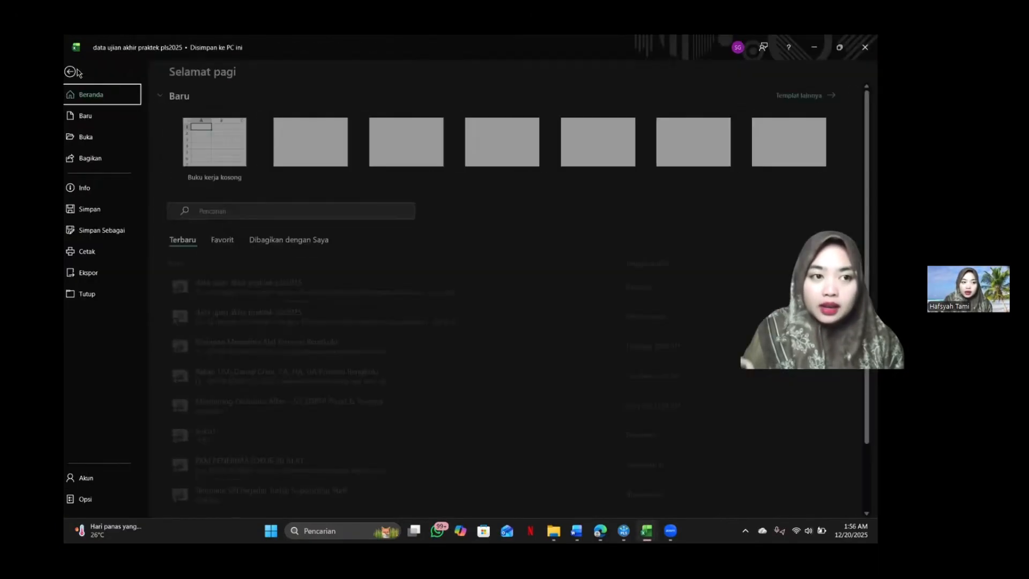
pyautogui.click(121, 229)
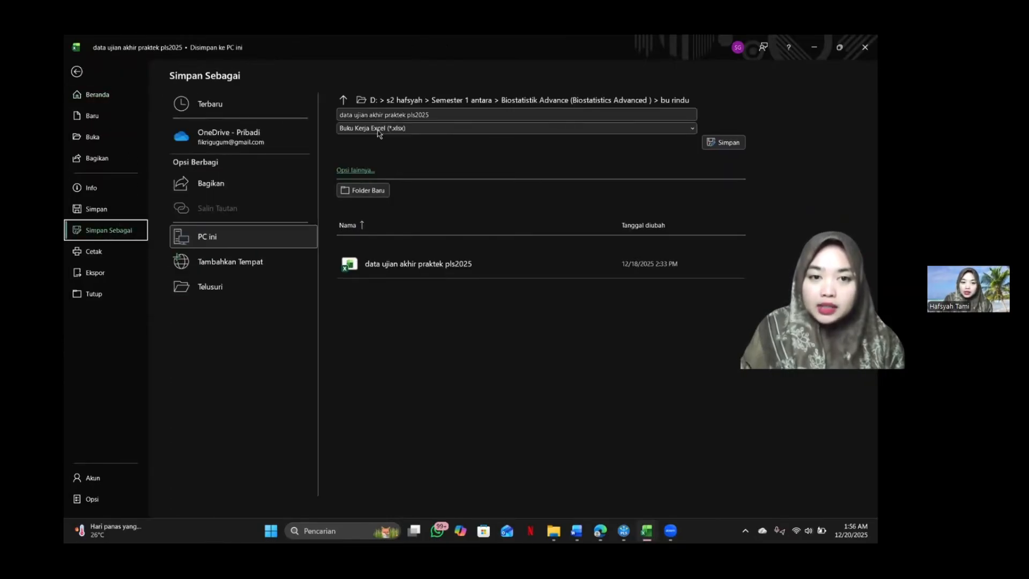
pyautogui.click(475, 129)
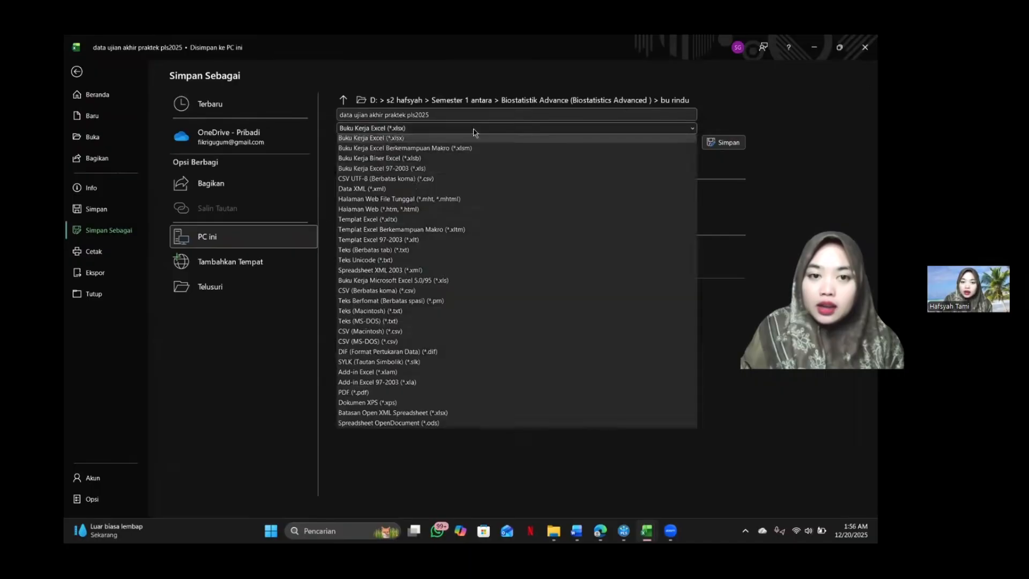
pyautogui.click(410, 183)
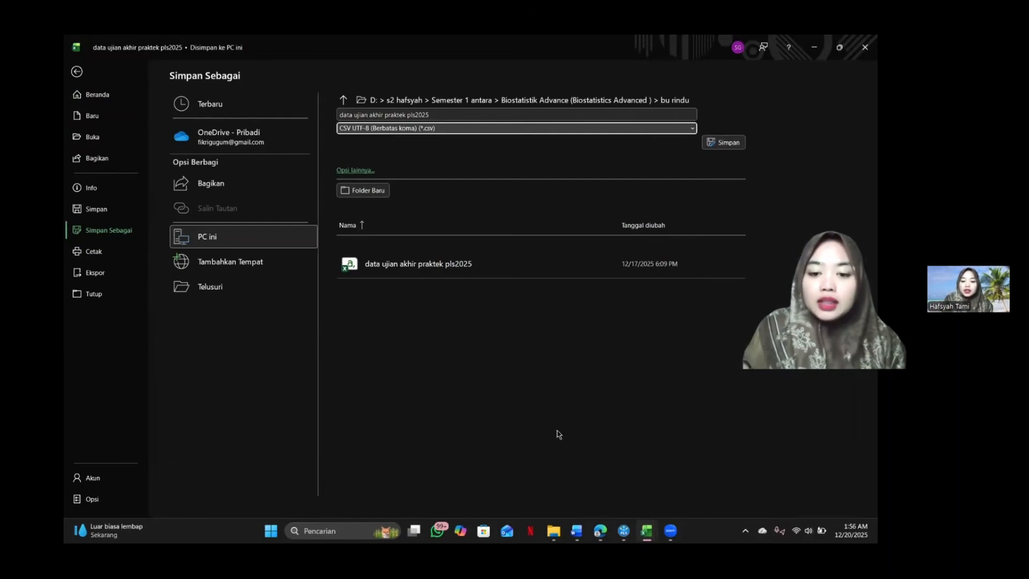
pyautogui.click(730, 139)
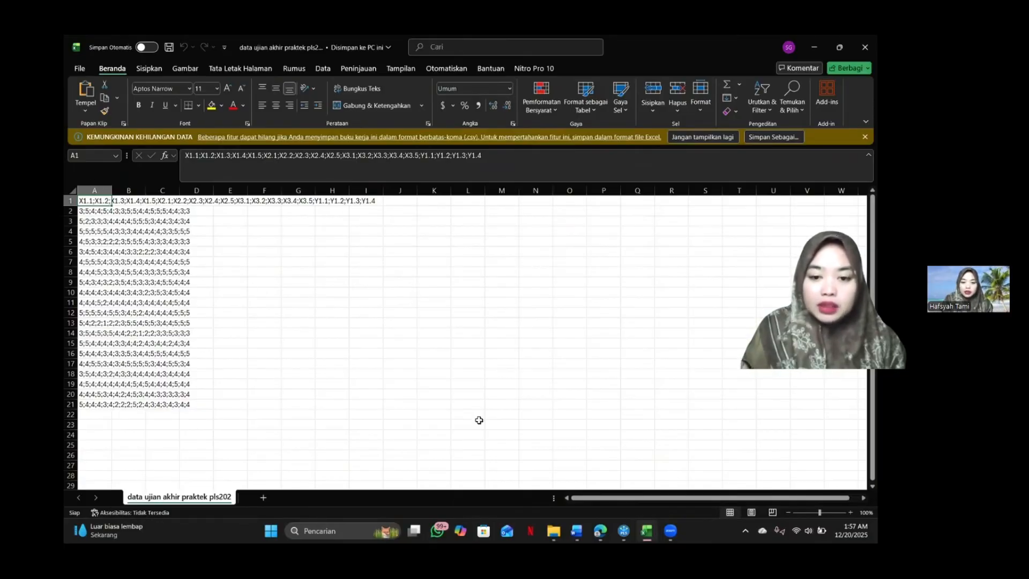
# Close the workbook and launch SmartPLS 4.
pyautogui.click(864, 48)
pyautogui.click(289, 531)
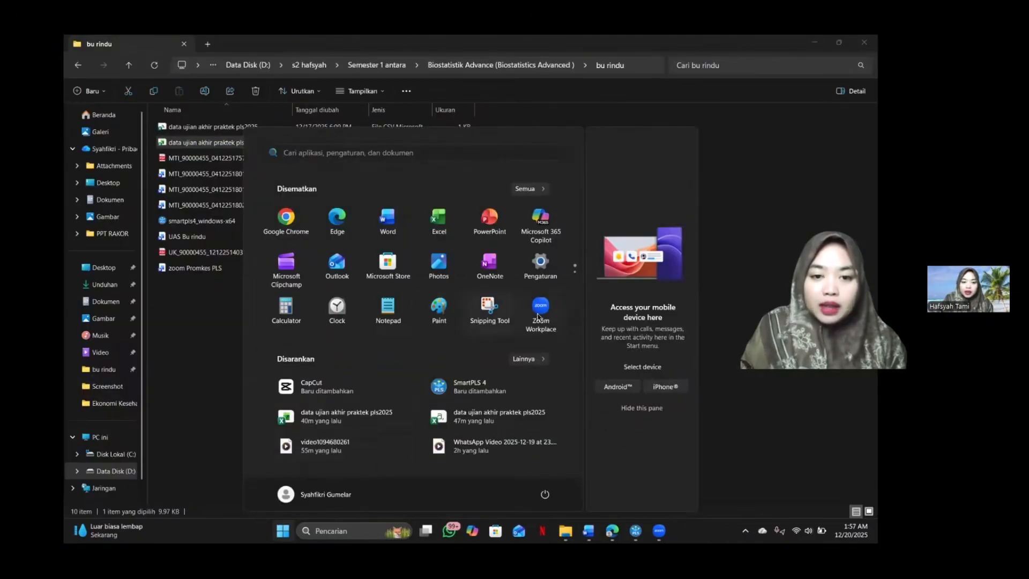
pyautogui.click(459, 396)
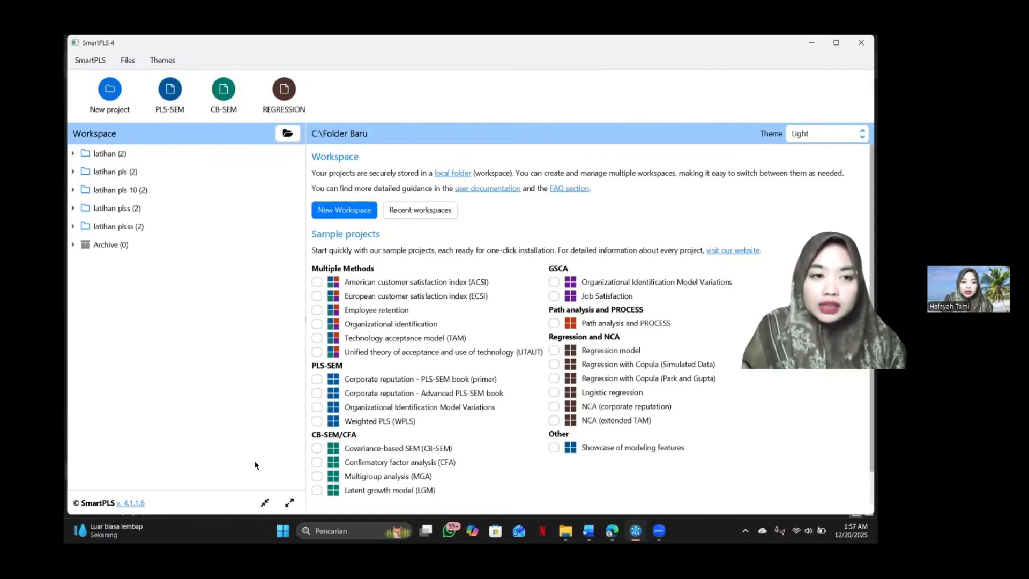
# Create a new project named "latihan membuat pls".
pyautogui.click(116, 92)
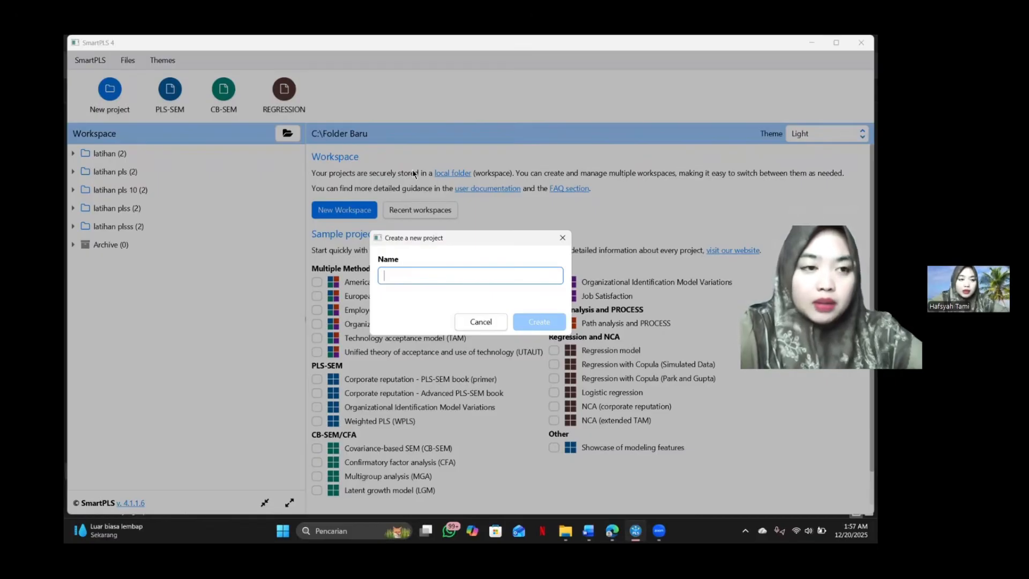
pyautogui.write('la')
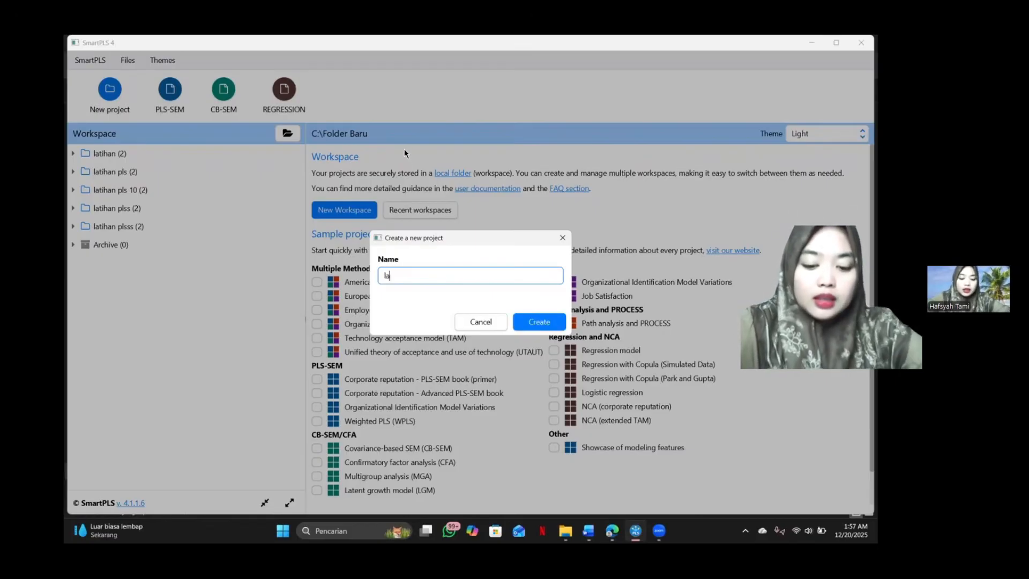
pyautogui.write('tihan pls')
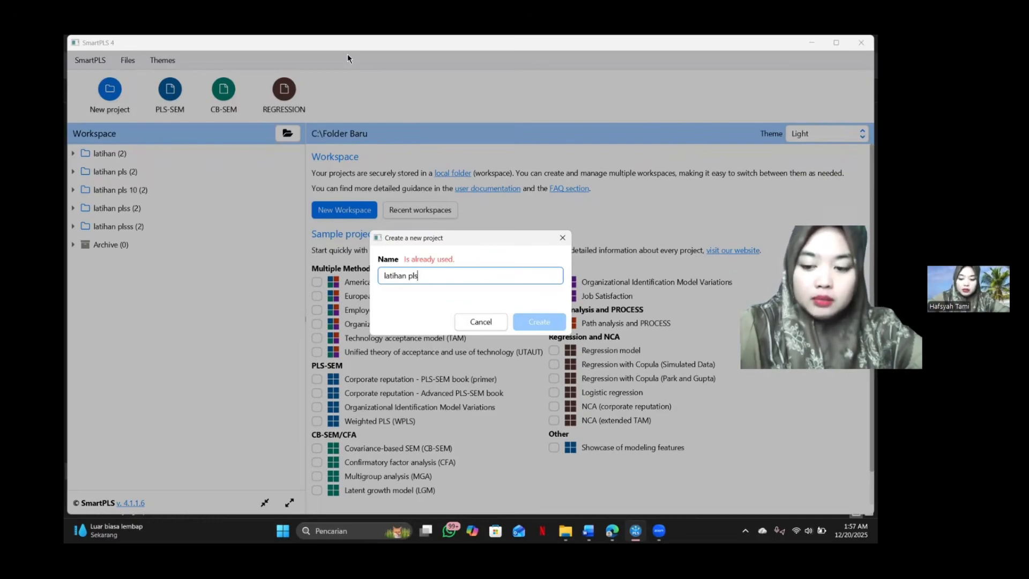
pyautogui.press('BackSpace')
pyautogui.press('BackSpace')
pyautogui.press('BackSpace')
pyautogui.write('membua')
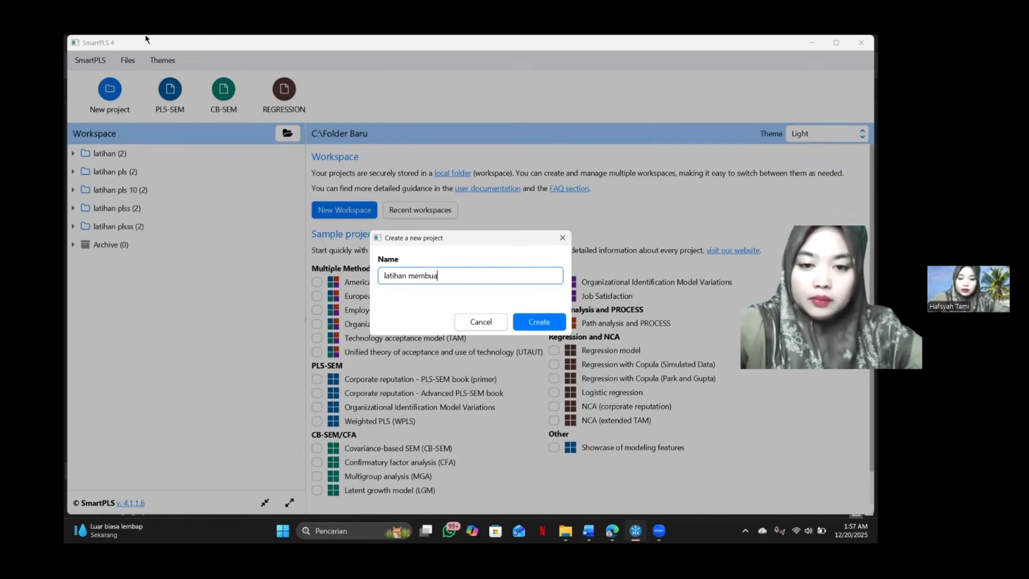
pyautogui.write('t pls')
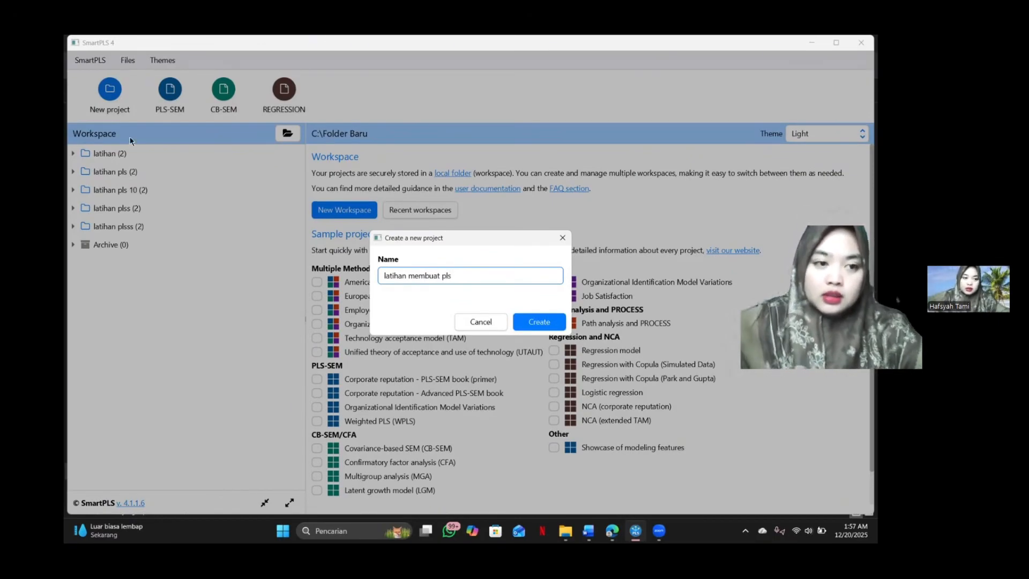
pyautogui.click(536, 323)
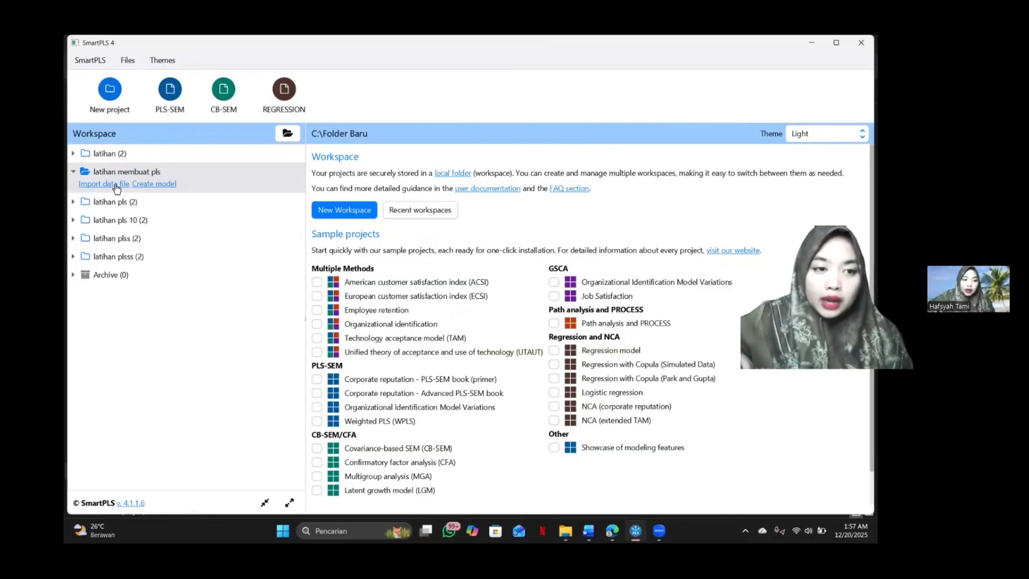
# Import the CSV file data ujian akhir praktek pls2025 with all its indicators into the "latihan membuat pls" project.
pyautogui.rightClick(163, 185)
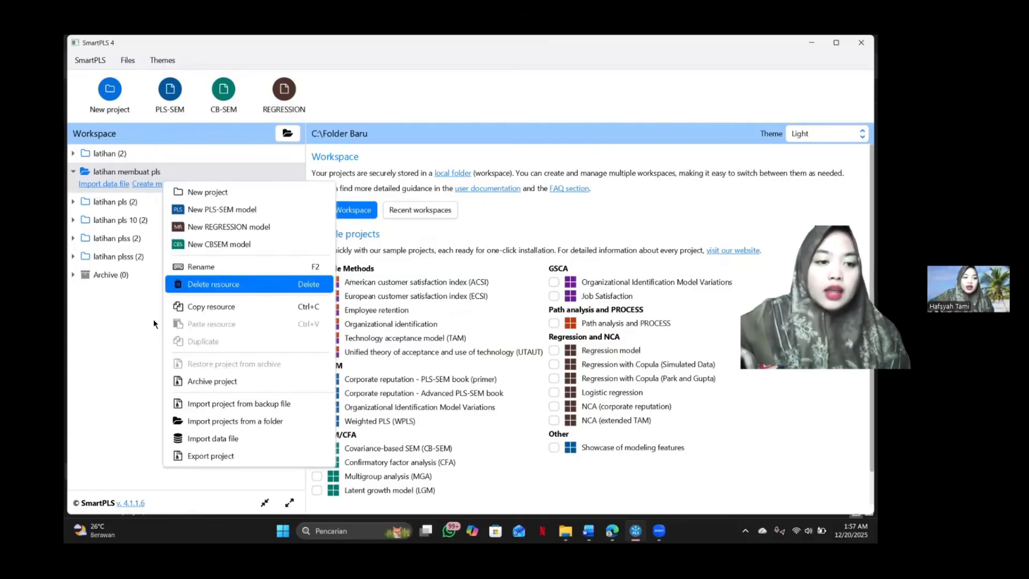
pyautogui.click(104, 188)
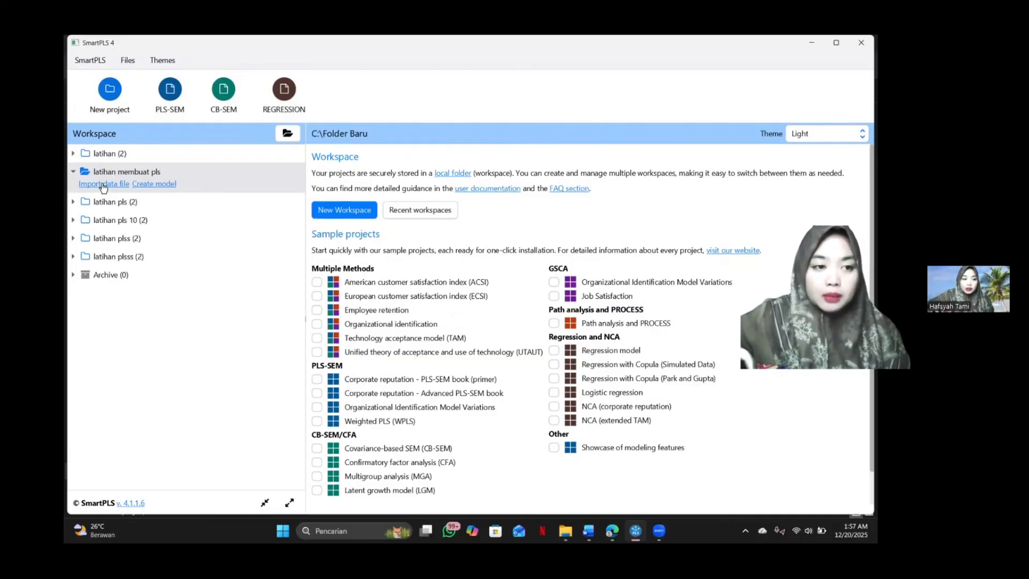
pyautogui.click(103, 184)
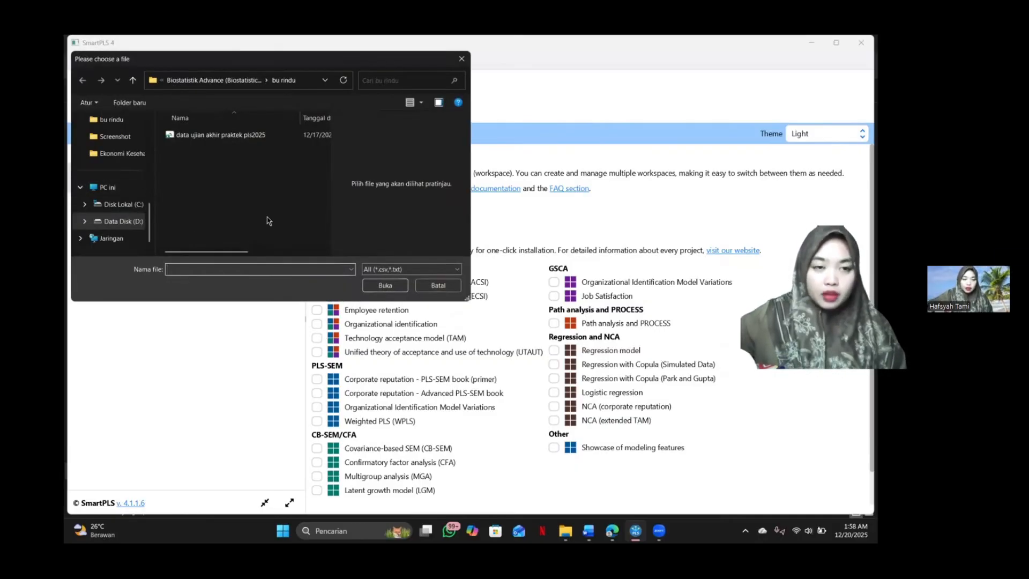
pyautogui.click(248, 134)
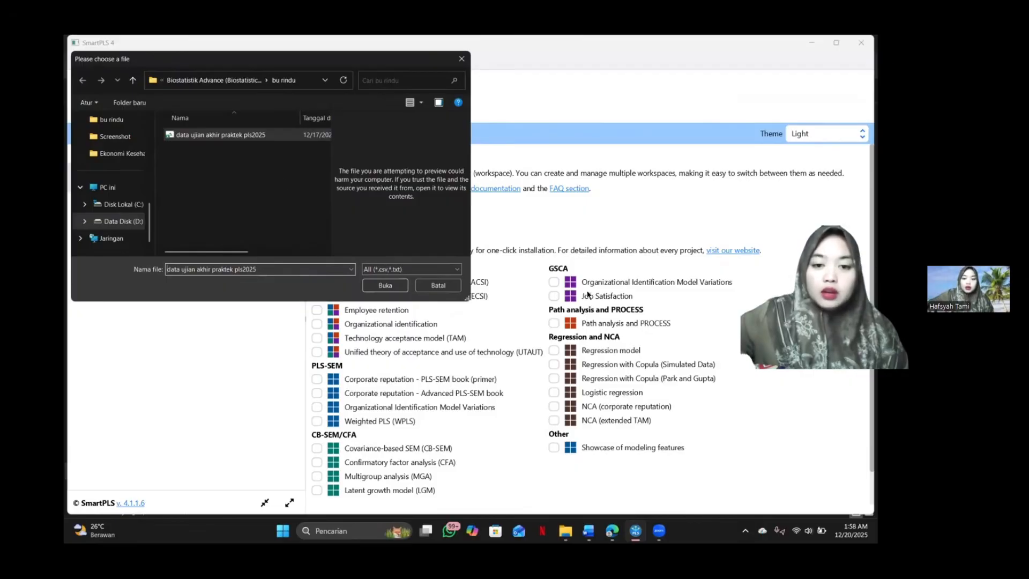
pyautogui.moveTo(664, 534)
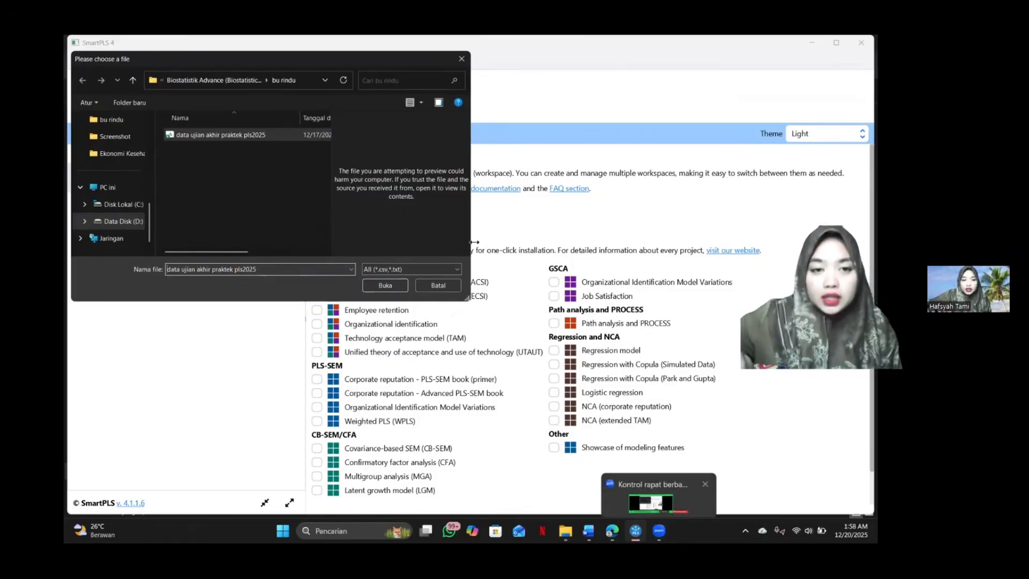
pyautogui.click(260, 137)
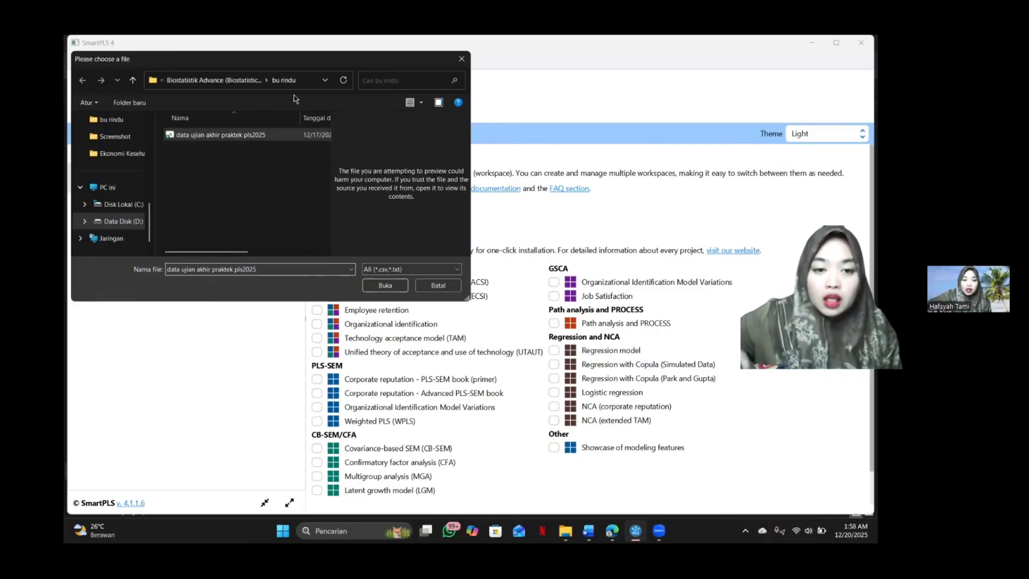
pyautogui.click(392, 287)
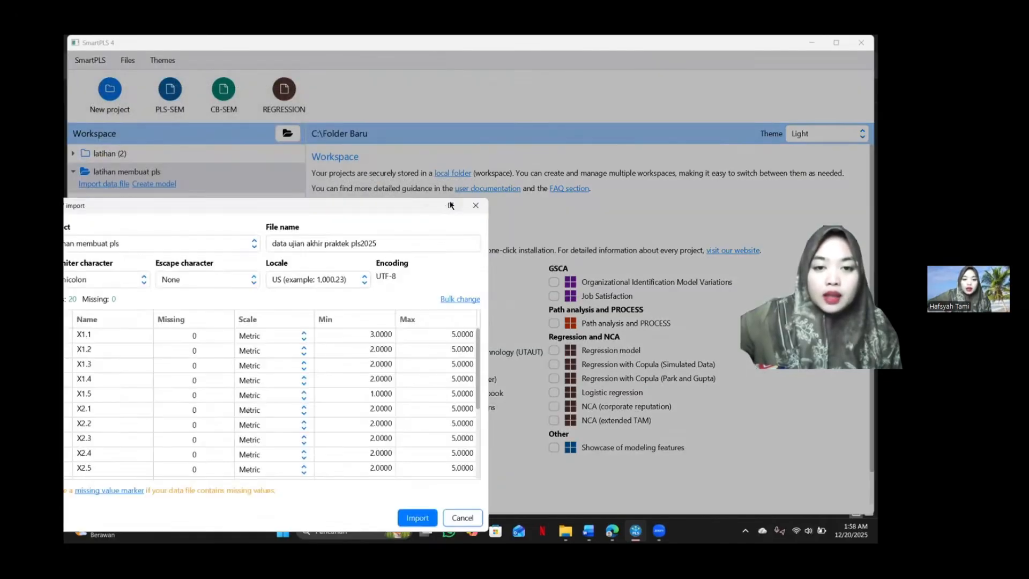
pyautogui.click(450, 206)
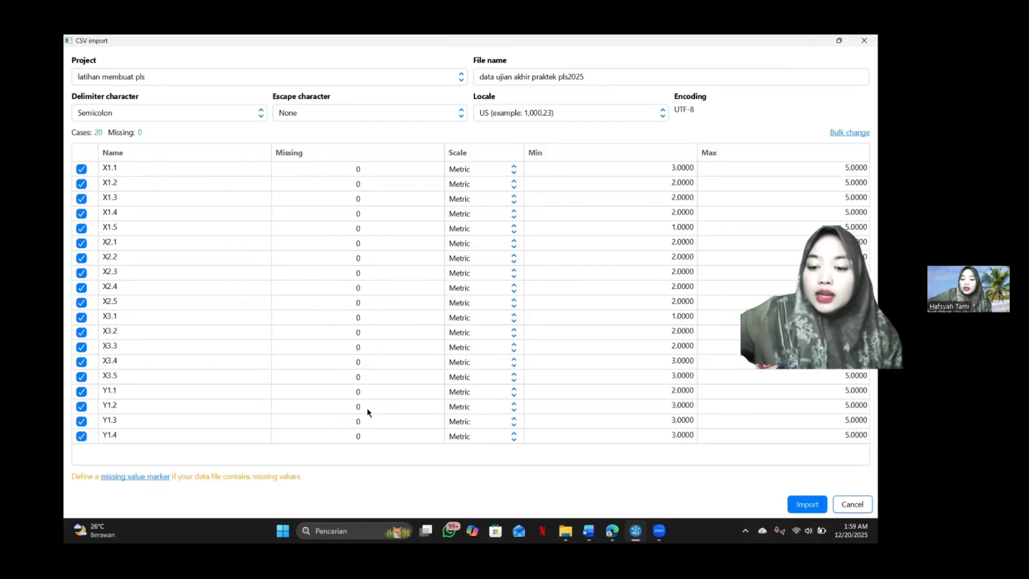
pyautogui.click(795, 502)
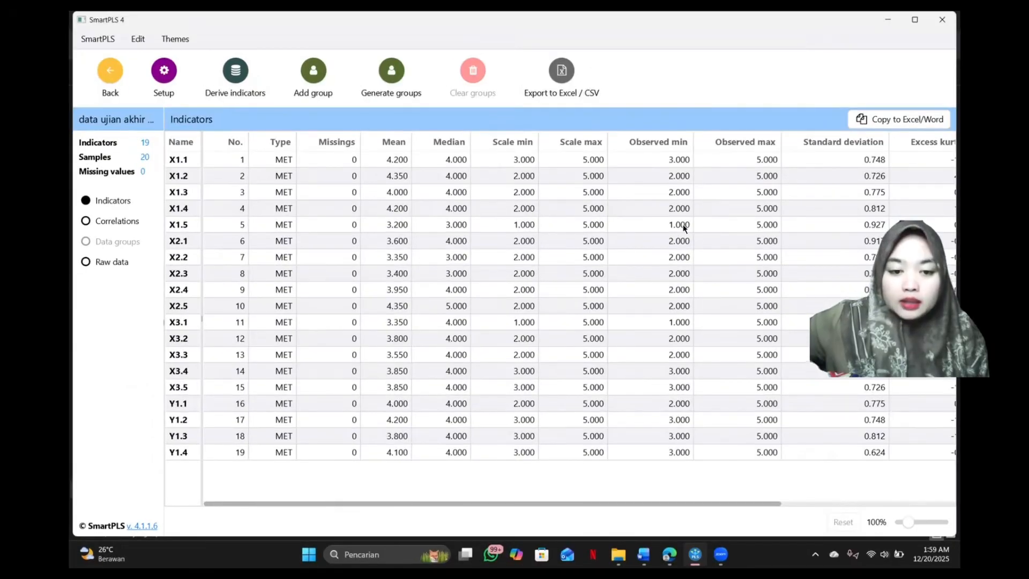
pyautogui.click(687, 553)
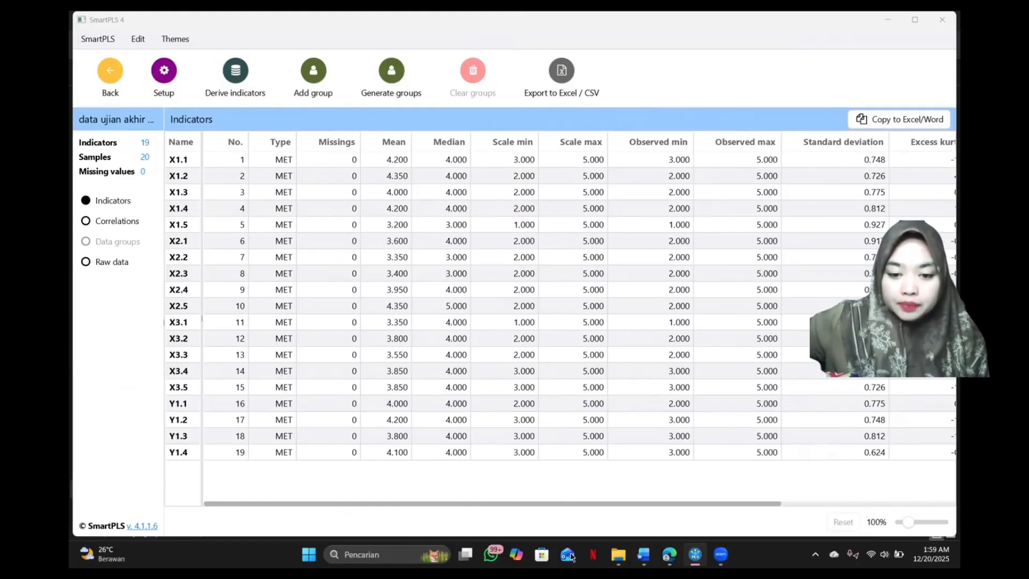
pyautogui.click(695, 556)
pyautogui.click(695, 556)
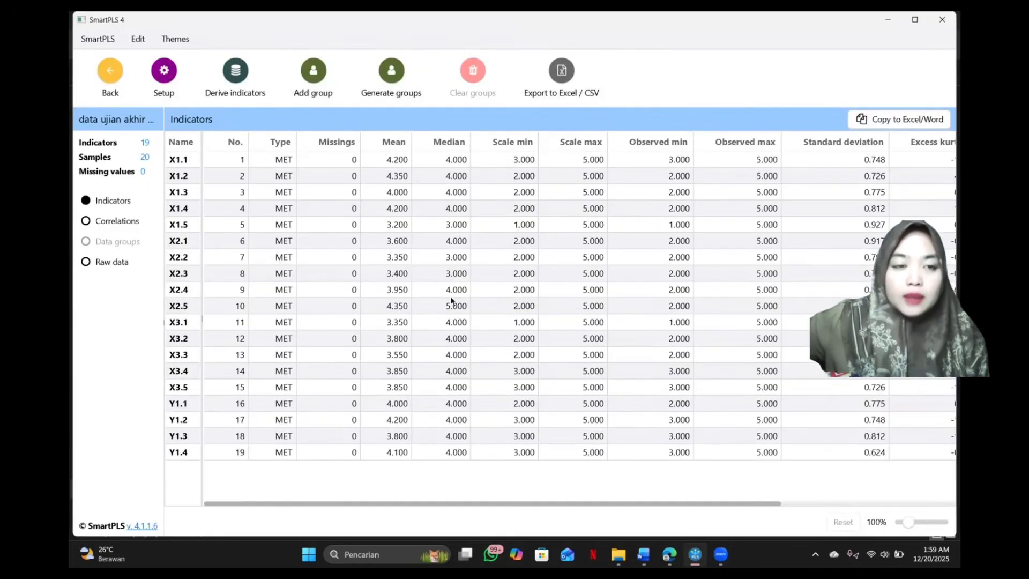
# Return to the workspace and create a PLS-SEM model named "kerangka konsep penelitian" in the "latihan membuat pls" project.
pyautogui.click(119, 82)
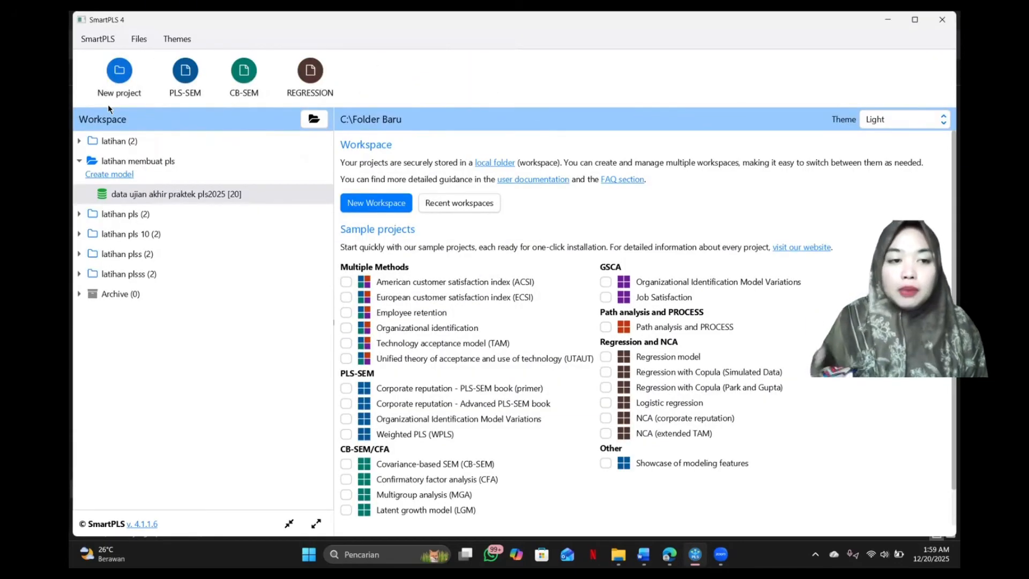
pyautogui.click(124, 176)
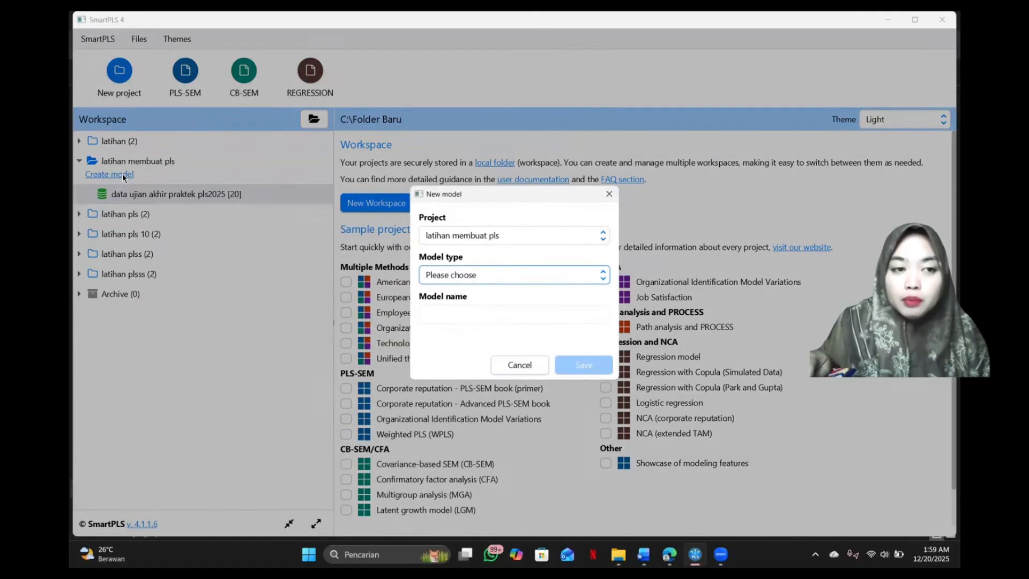
pyautogui.click(466, 276)
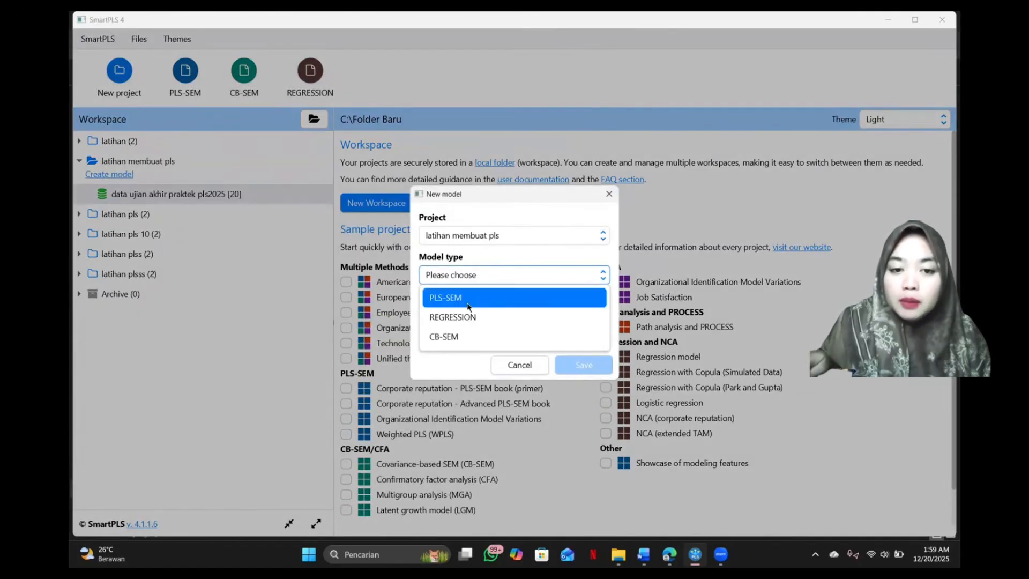
pyautogui.click(468, 303)
pyautogui.click(533, 315)
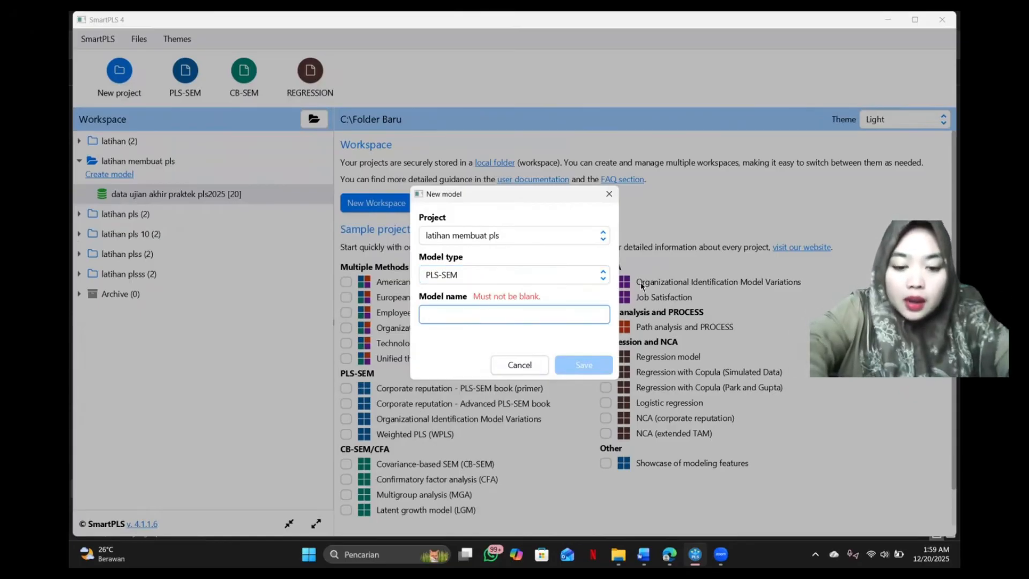
pyautogui.write('ker')
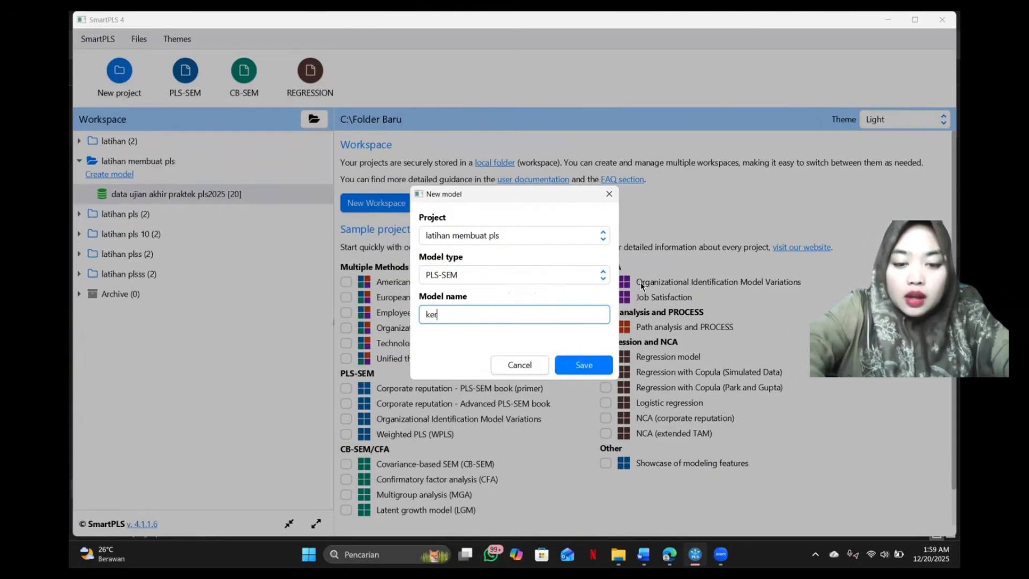
pyautogui.write('angka konse')
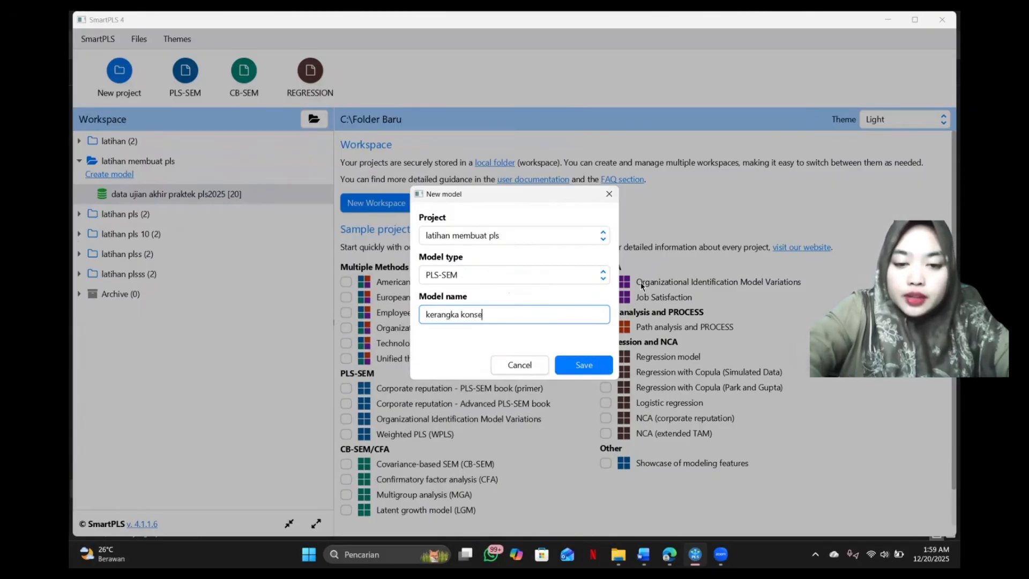
pyautogui.write('p penelitian')
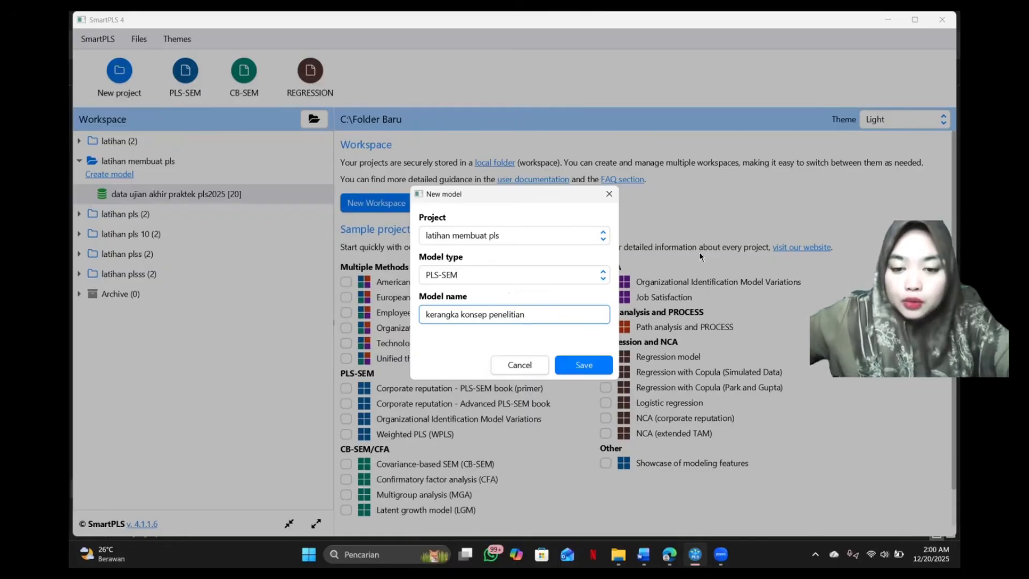
pyautogui.click(583, 365)
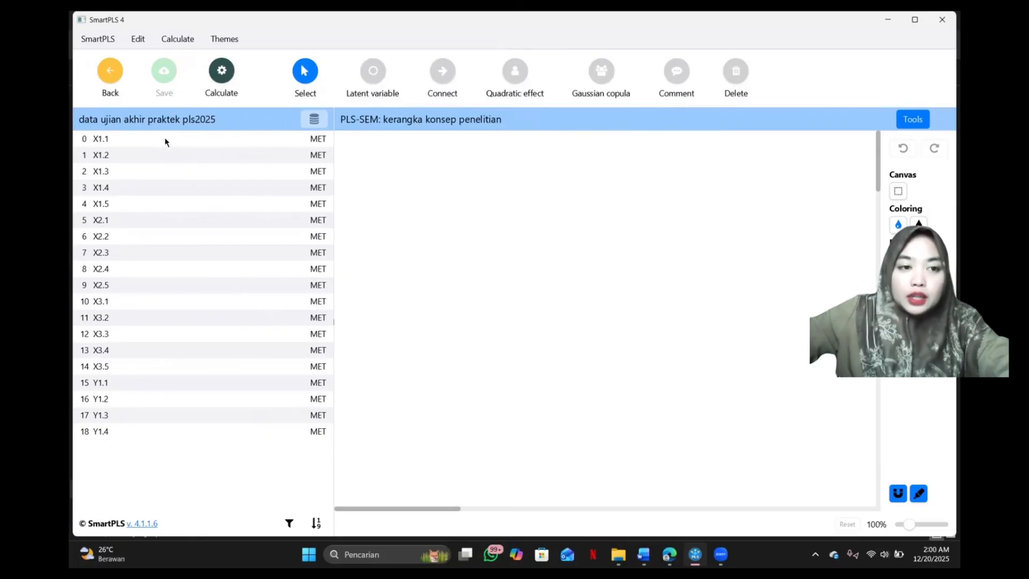
# Create the latent variable "Kepemimpinan" from indicators X1.1 to X1.5 and place it in the model's upper-left area.
pyautogui.moveTo(140, 141)
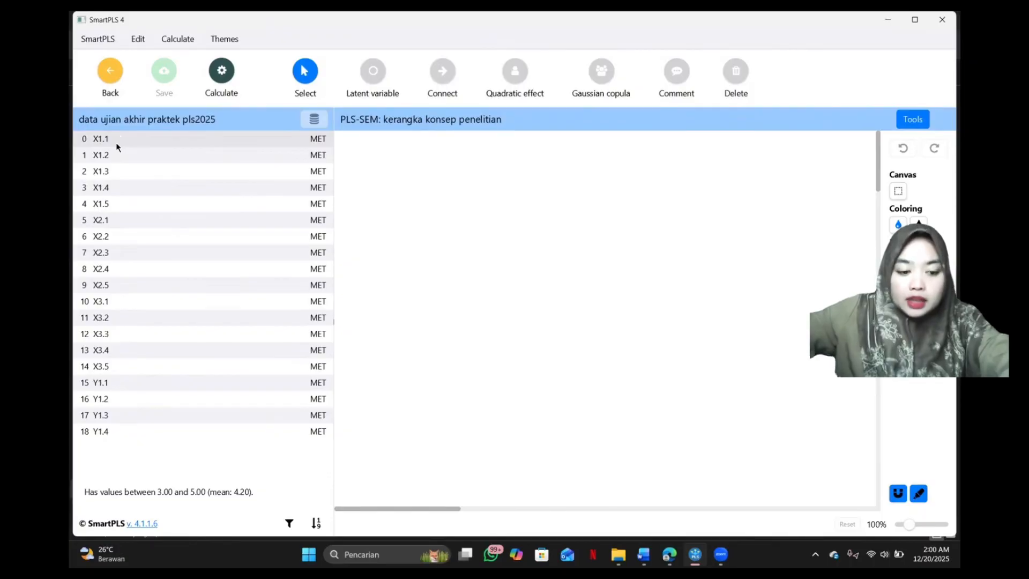
pyautogui.hotkey('shift', 'Down')
pyautogui.hotkey('shift', 'Down')
pyautogui.hotkey('shift', 'Down')
pyautogui.hotkey('shift', 'Down')
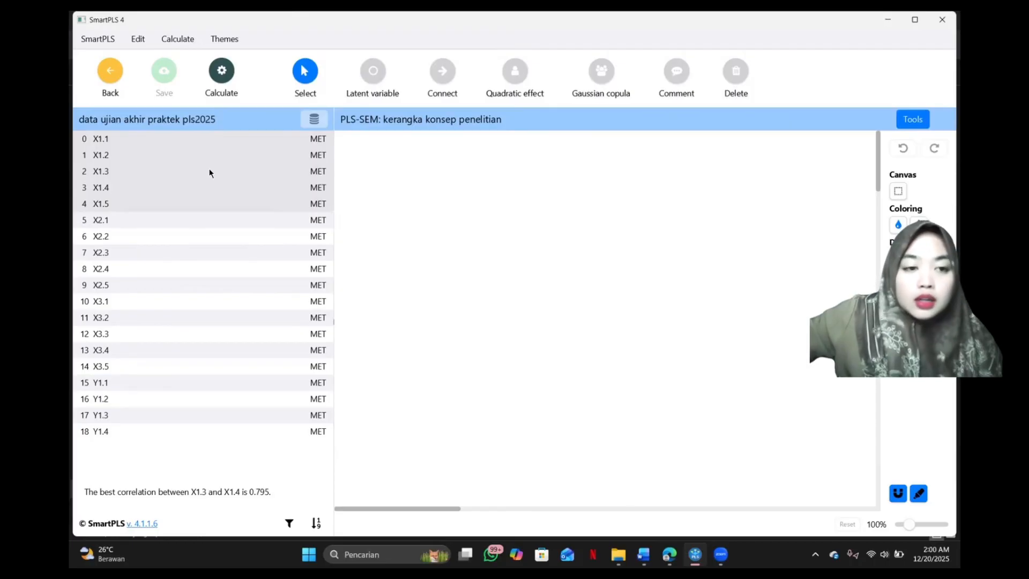
pyautogui.moveTo(209, 168); pyautogui.dragTo(471, 197)
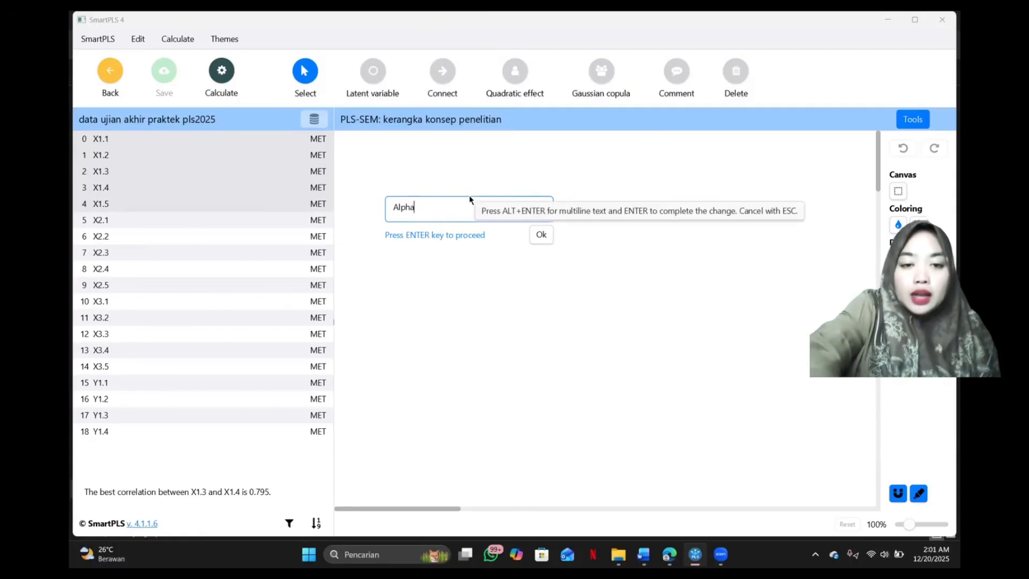
pyautogui.press('BackSpace')
pyautogui.press('BackSpace')
pyautogui.press('BackSpace')
pyautogui.press('BackSpace')
pyautogui.press('BackSpace')
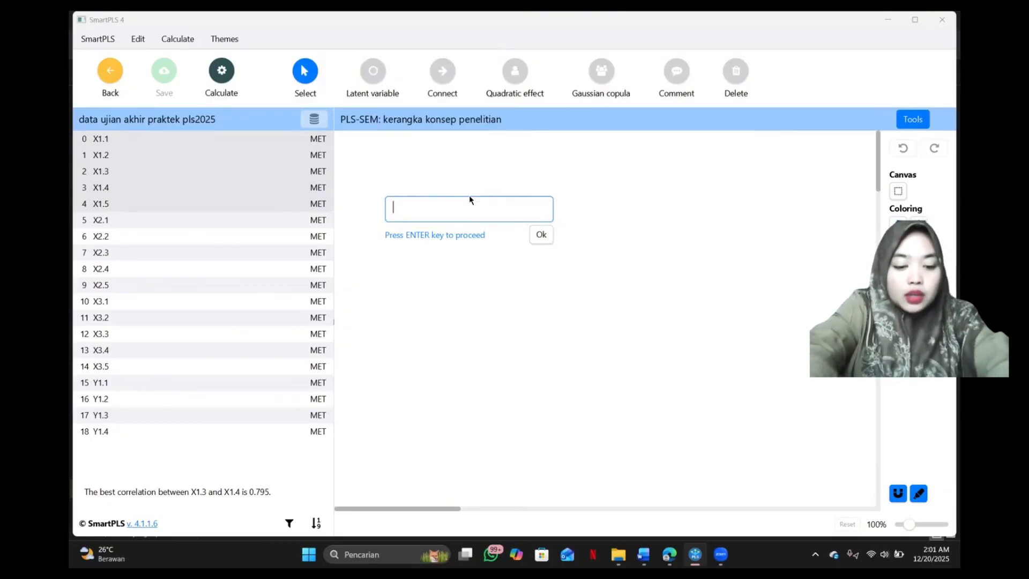
pyautogui.write('Kepe')
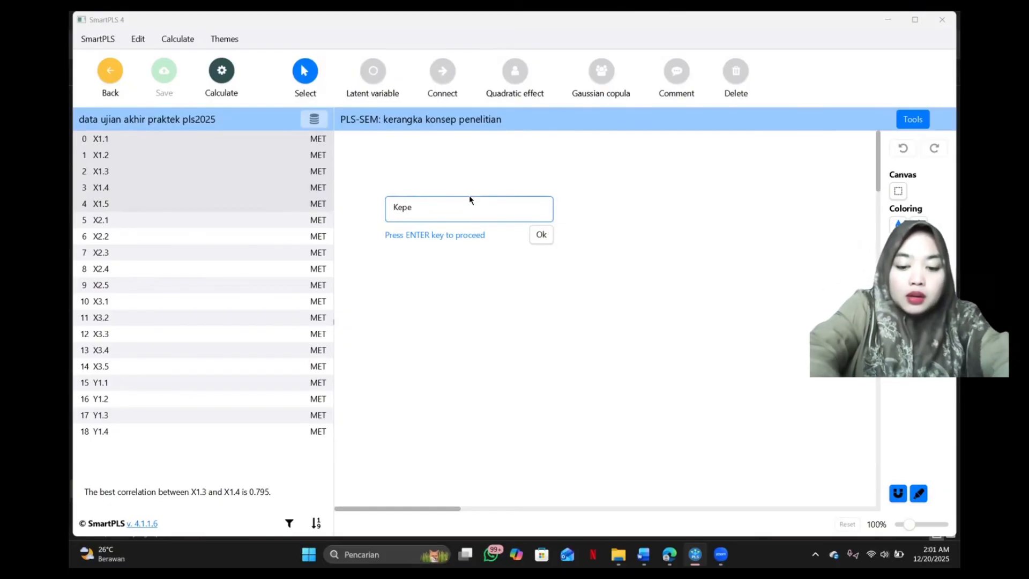
pyautogui.write('mimpinan')
pyautogui.press('Return')
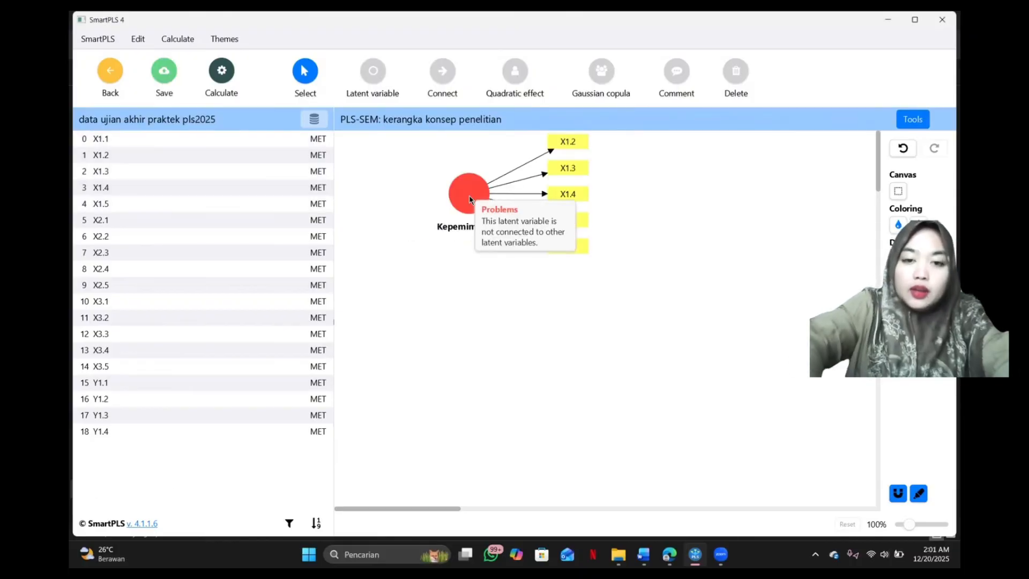
pyautogui.moveTo(470, 198); pyautogui.dragTo(385, 203)
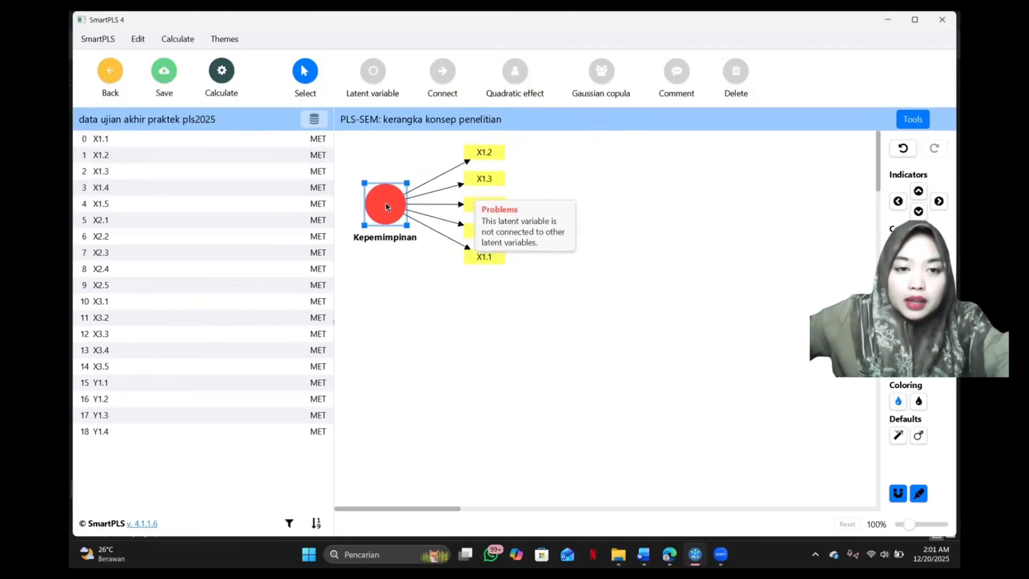
# Create the latent variable "Lingkungan kerja" from indicators X2.1 to X2.5 and place it below Kepemimpinan.
pyautogui.click(120, 218)
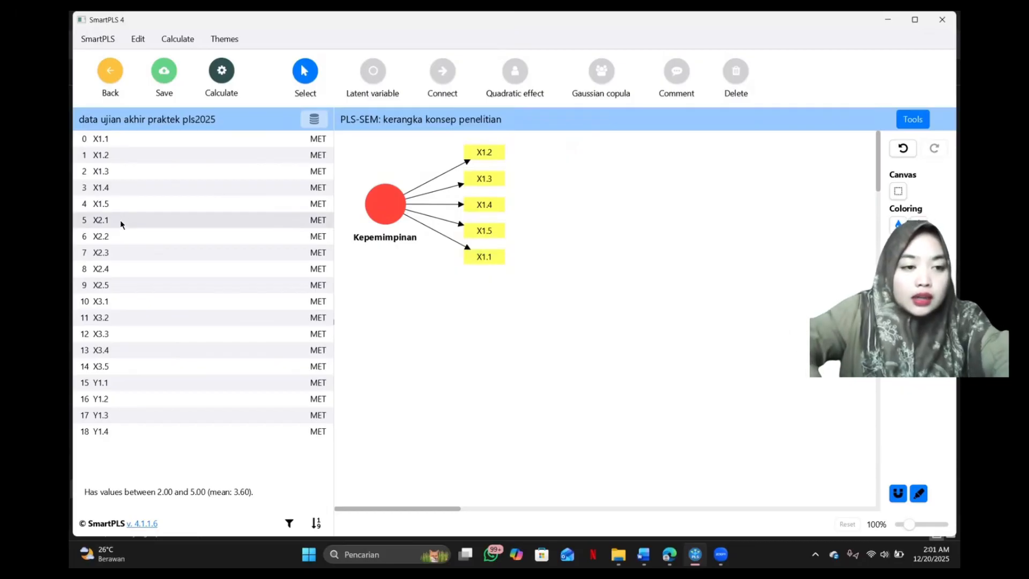
pyautogui.hotkey('shift', 'Down')
pyautogui.hotkey('shift', 'Down')
pyautogui.hotkey('shift', 'Down')
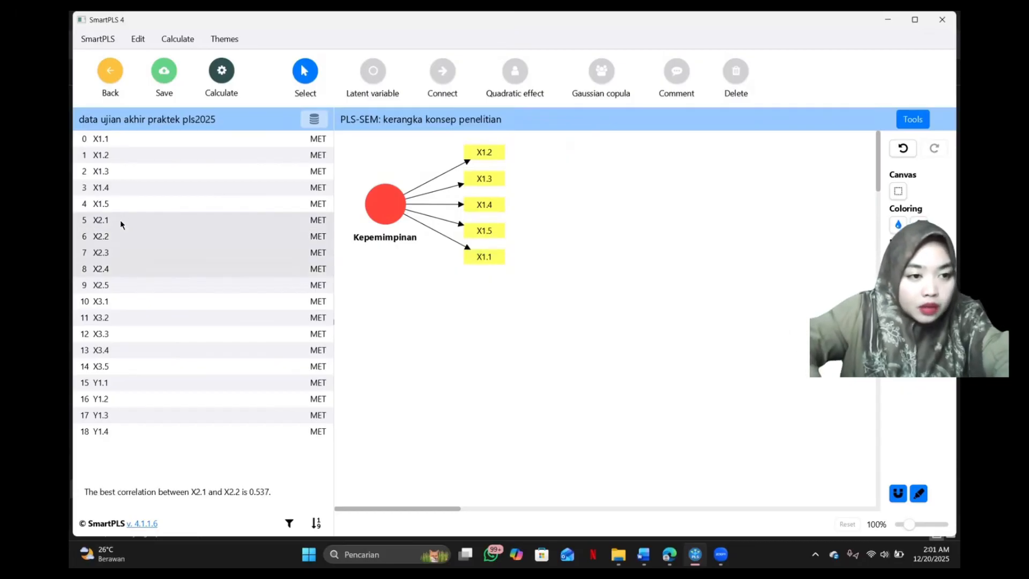
pyautogui.hotkey('shift', 'Down')
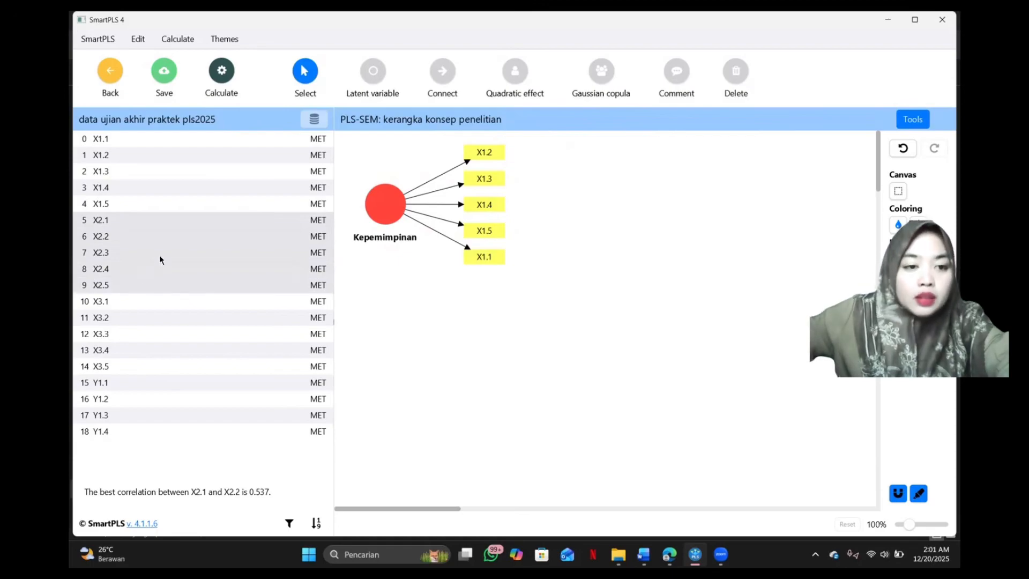
pyautogui.moveTo(165, 250); pyautogui.dragTo(500, 326)
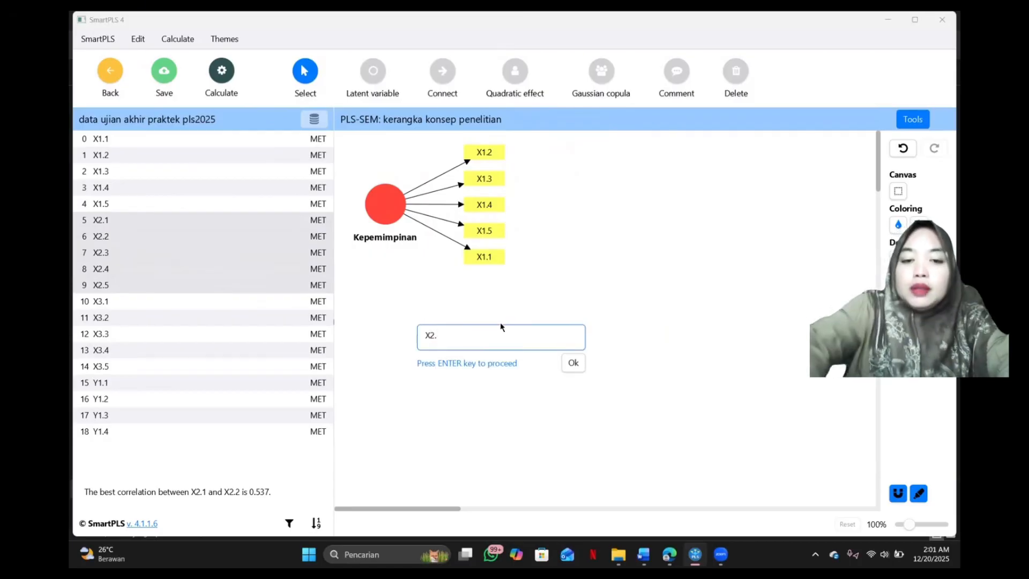
pyautogui.press('BackSpace')
pyautogui.press('BackSpace')
pyautogui.press('BackSpace')
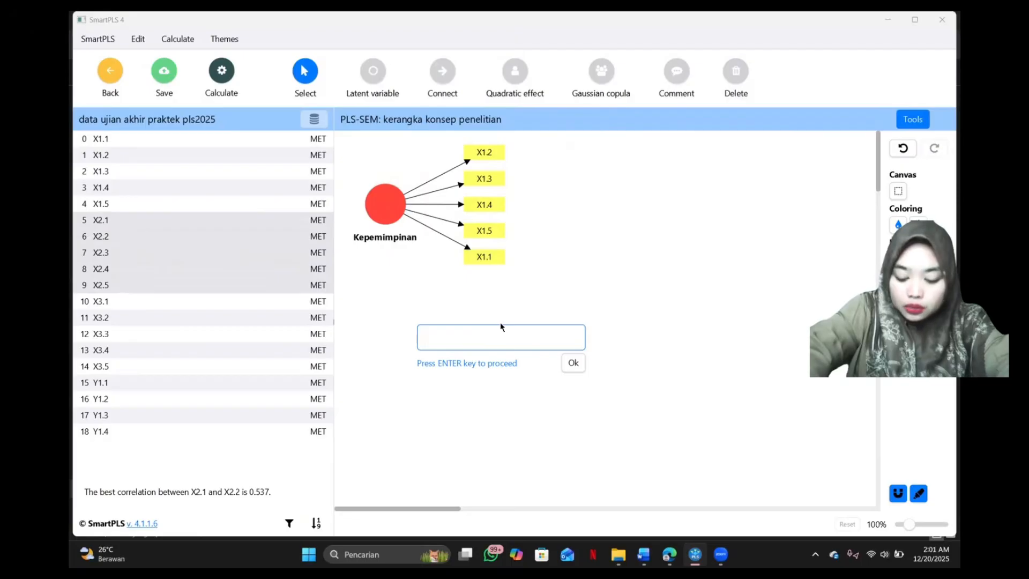
pyautogui.write('L')
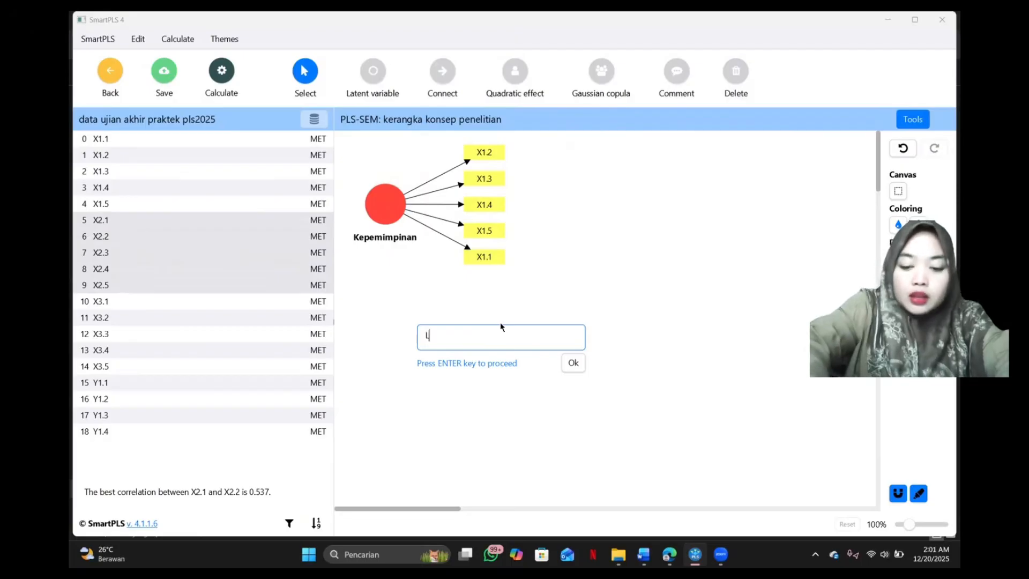
pyautogui.write('ingkungan kerja')
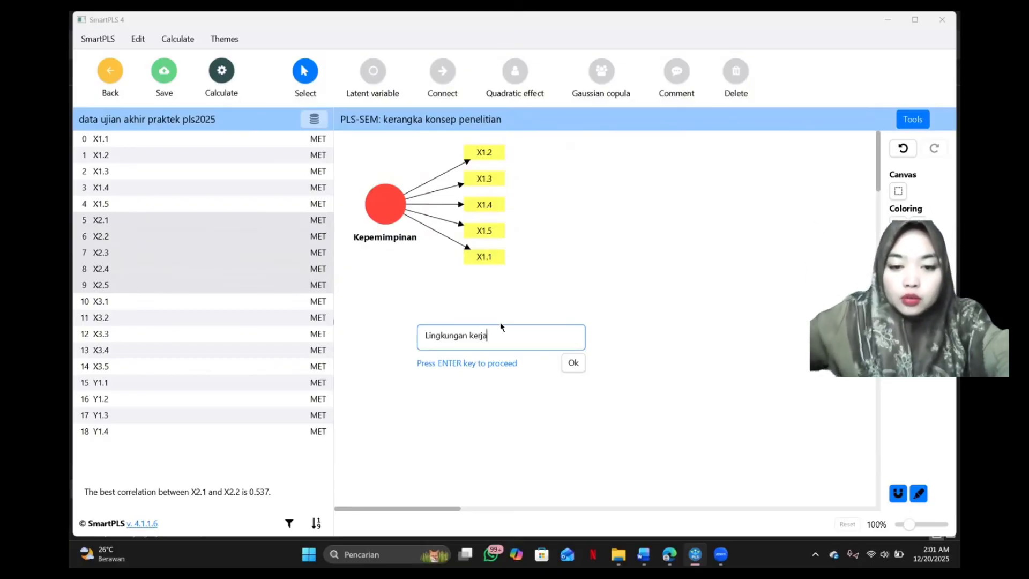
pyautogui.click(573, 362)
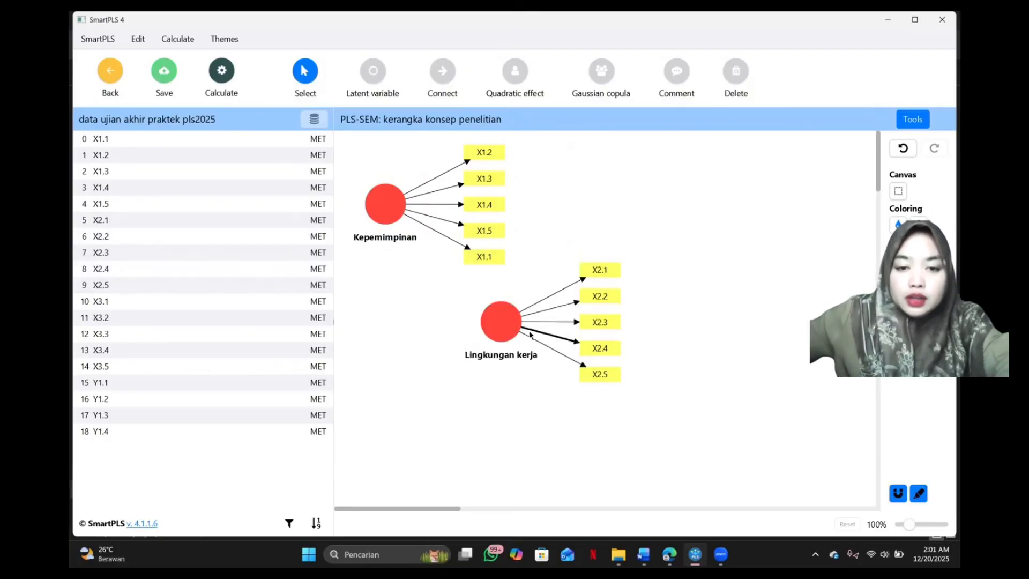
pyautogui.click(502, 333)
pyautogui.moveTo(503, 333); pyautogui.dragTo(402, 361)
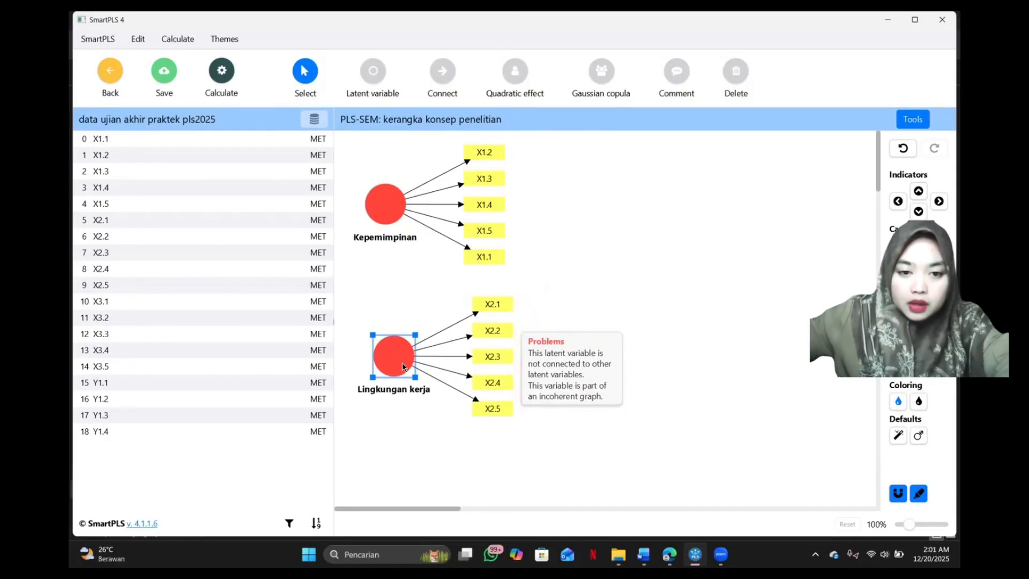
# Create the latent variable "Stres Kerja" from indicators X3.1 to X3.5 and place it to the right of Kepemimpinan and Lingkungan kerja, between their heights.
pyautogui.click(120, 302)
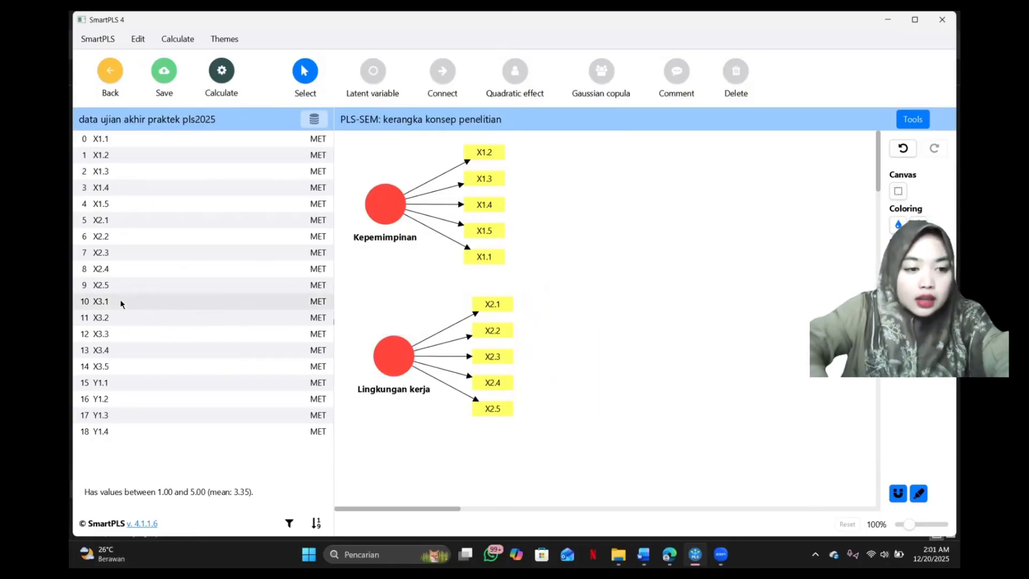
pyautogui.hotkey('shift', 'Down')
pyautogui.hotkey('shift', 'Down')
pyautogui.hotkey('shift', 'Down')
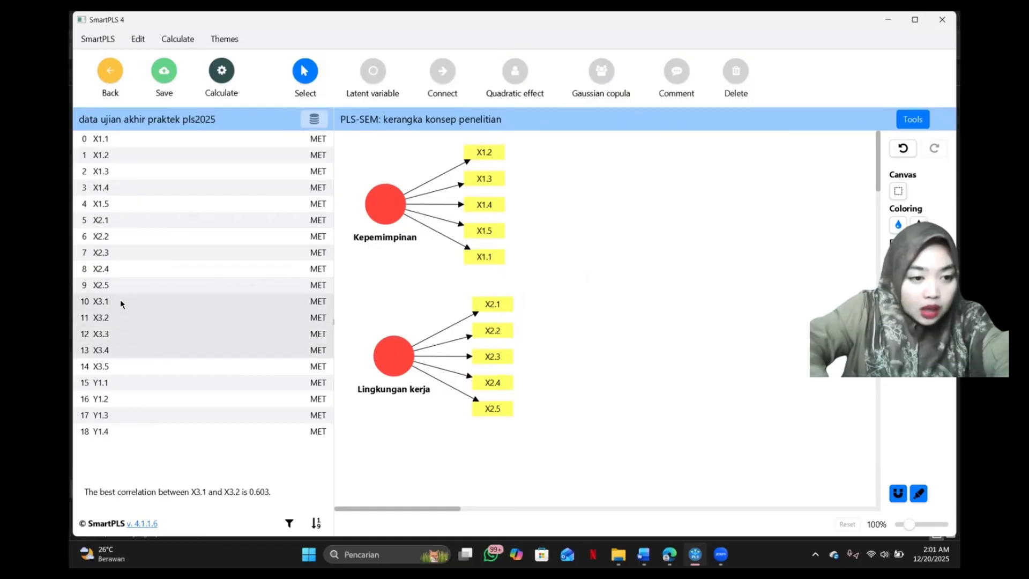
pyautogui.hotkey('shift', 'Down')
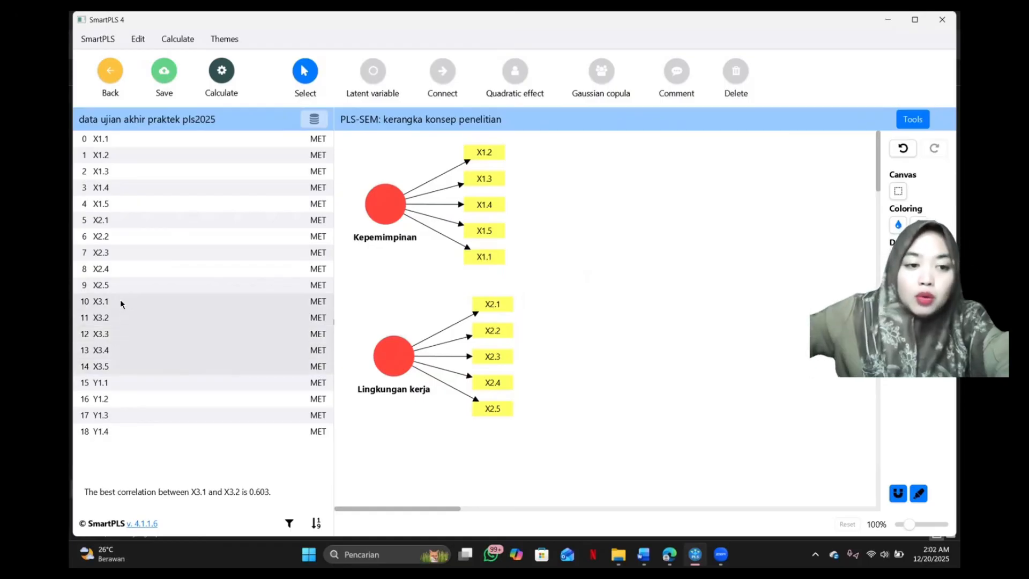
pyautogui.moveTo(121, 301); pyautogui.dragTo(637, 256)
pyautogui.press('BackSpace')
pyautogui.press('BackSpace')
pyautogui.press('BackSpace')
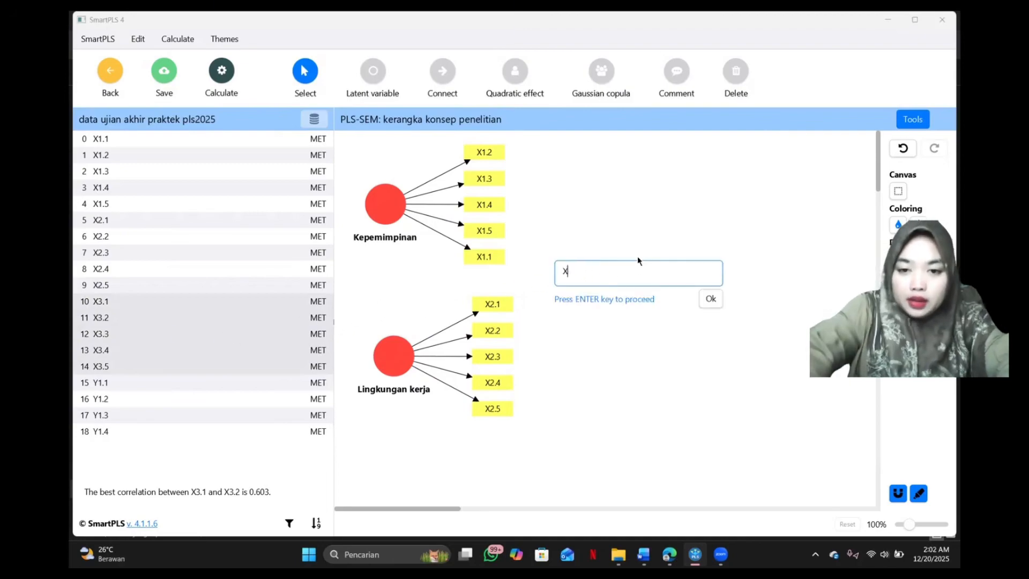
pyautogui.write('S')
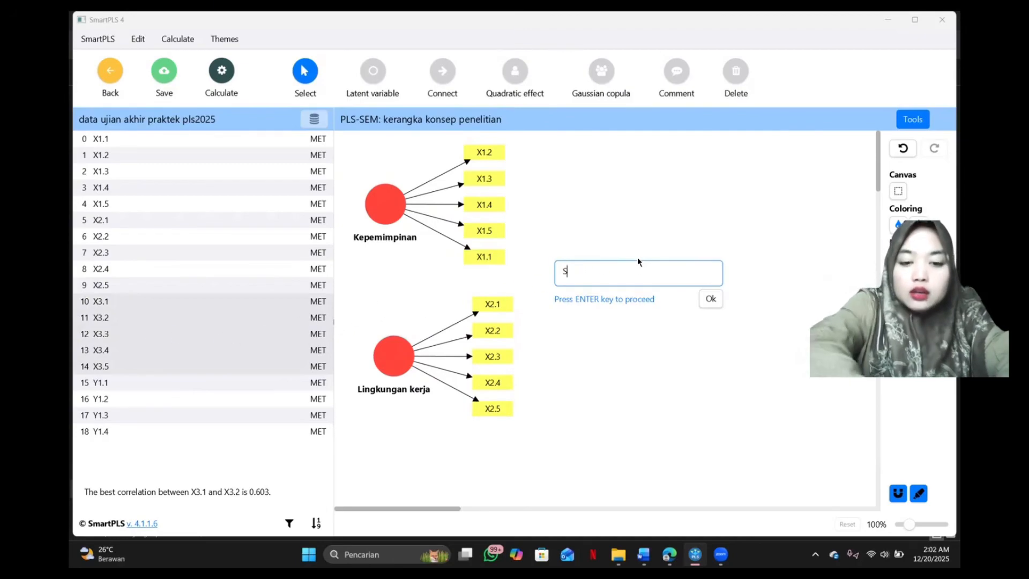
pyautogui.write('tres Kerja')
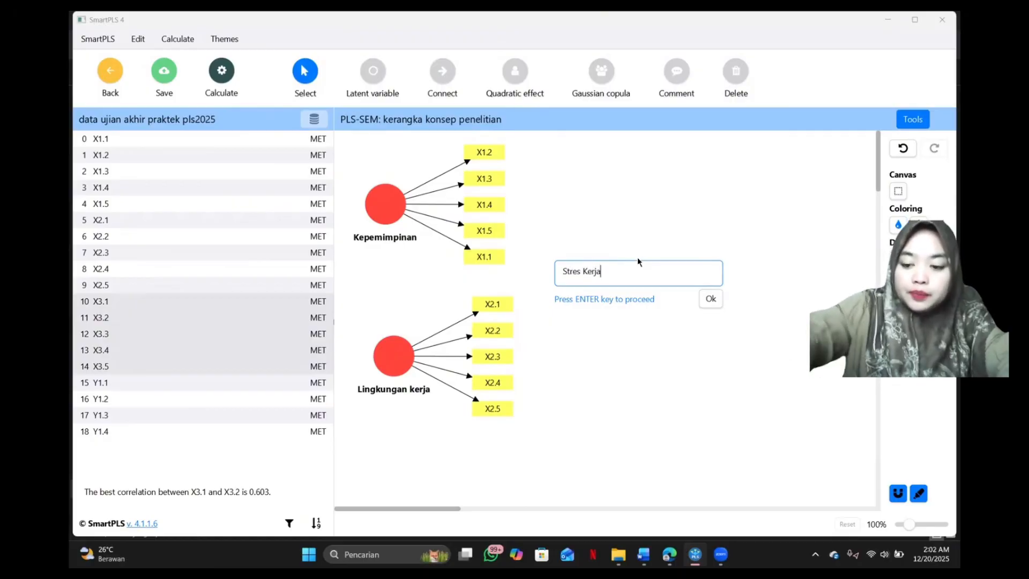
pyautogui.press('Return')
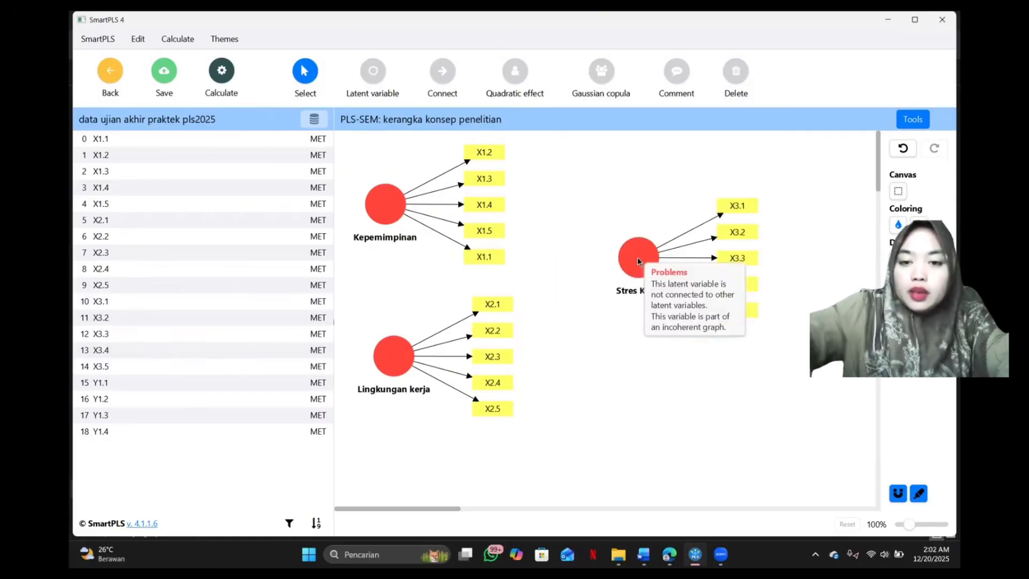
pyautogui.moveTo(637, 258); pyautogui.dragTo(572, 291)
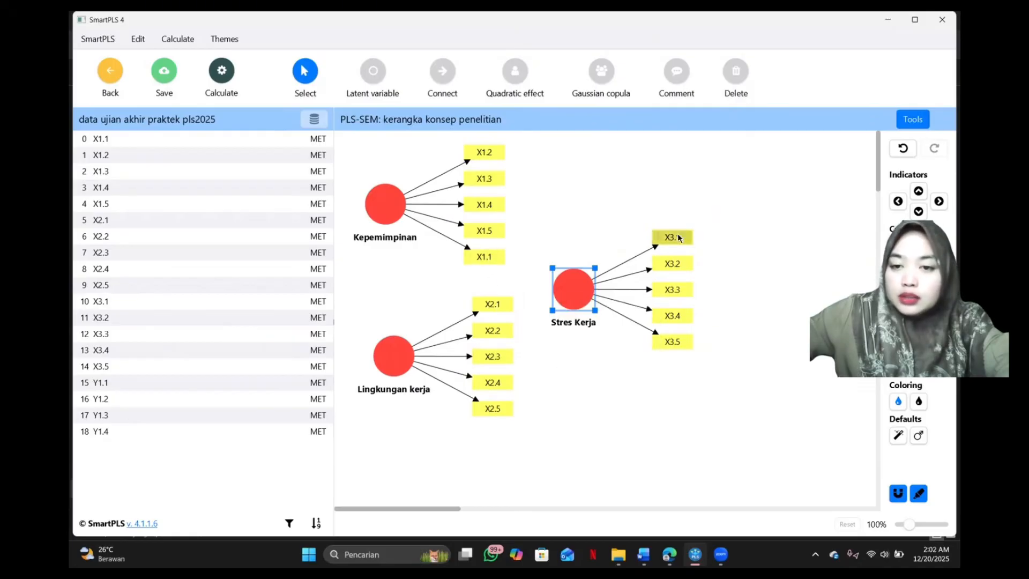
# Create the latent variable "Kinerja" from indicators Y1.1 to Y1.4 and line it up to the right of Stres Kerja.
pyautogui.click(105, 384)
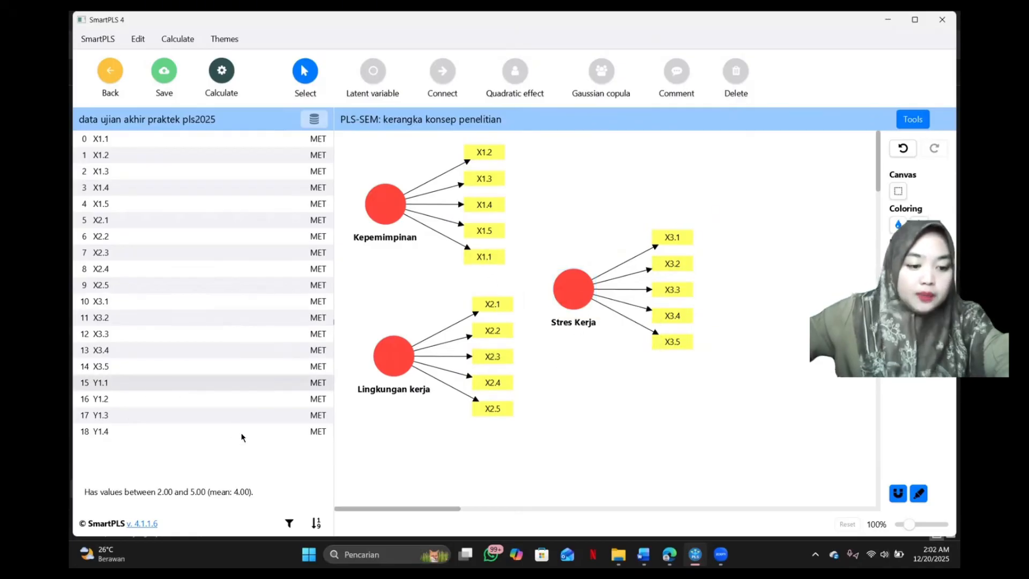
pyautogui.keyDown('shift'); pyautogui.click(242, 437); pyautogui.keyUp('shift')
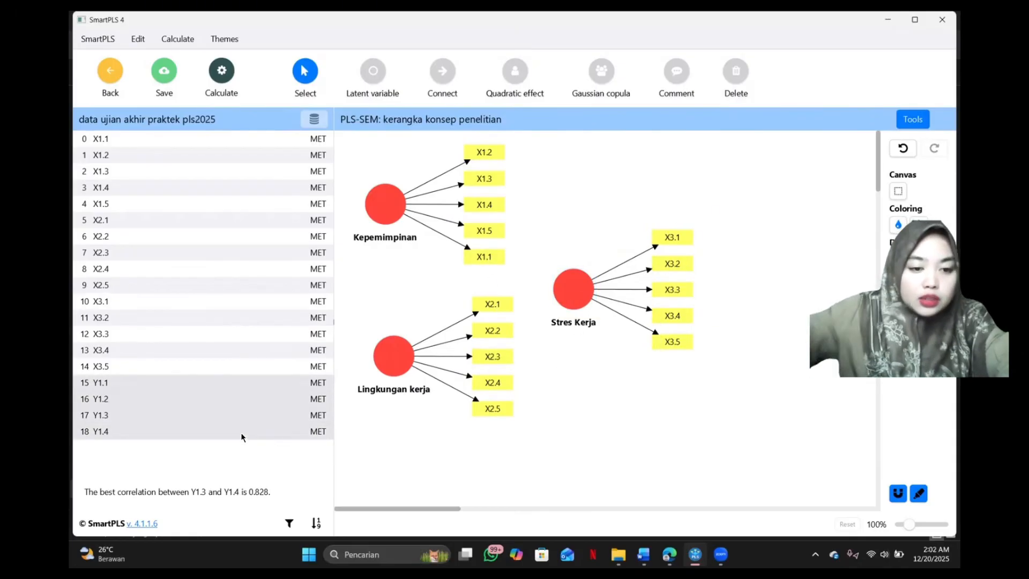
pyautogui.moveTo(212, 406)
pyautogui.mouseDown()
pyautogui.moveTo(538, 395)
pyautogui.moveTo(730, 360)
pyautogui.moveTo(742, 347)
pyautogui.mouseUp()
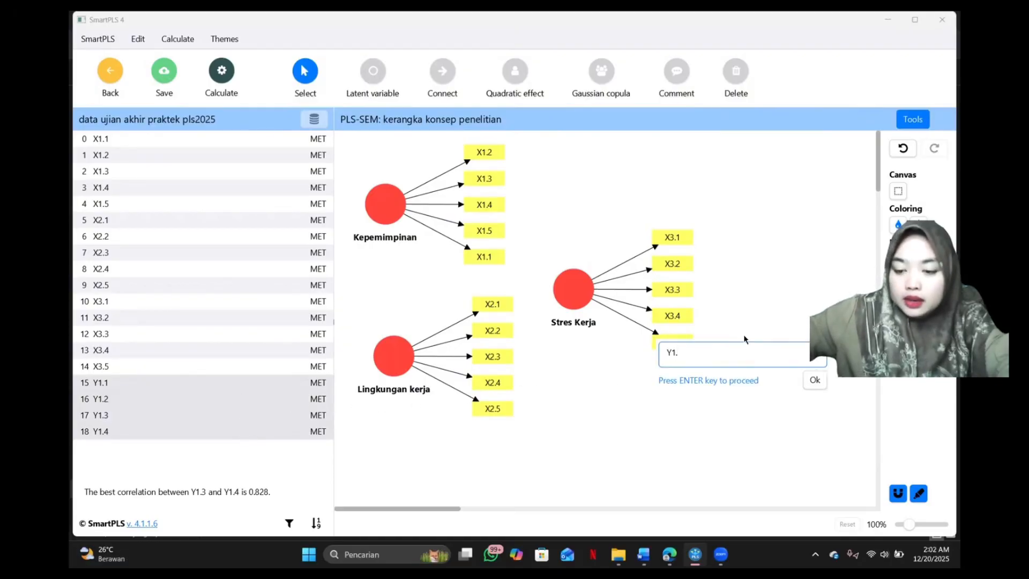
pyautogui.press('BackSpace')
pyautogui.press('BackSpace')
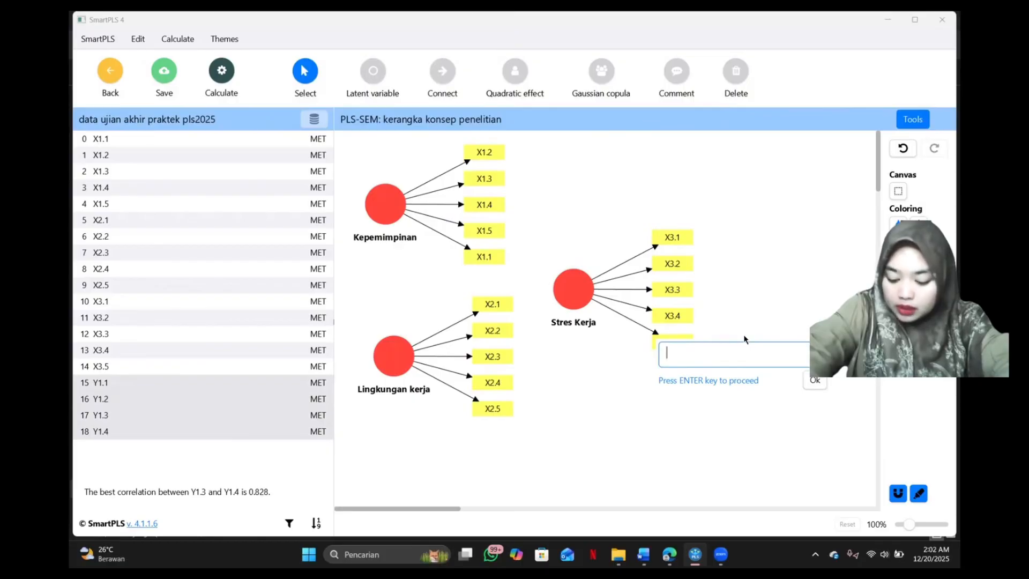
pyautogui.write('Ki')
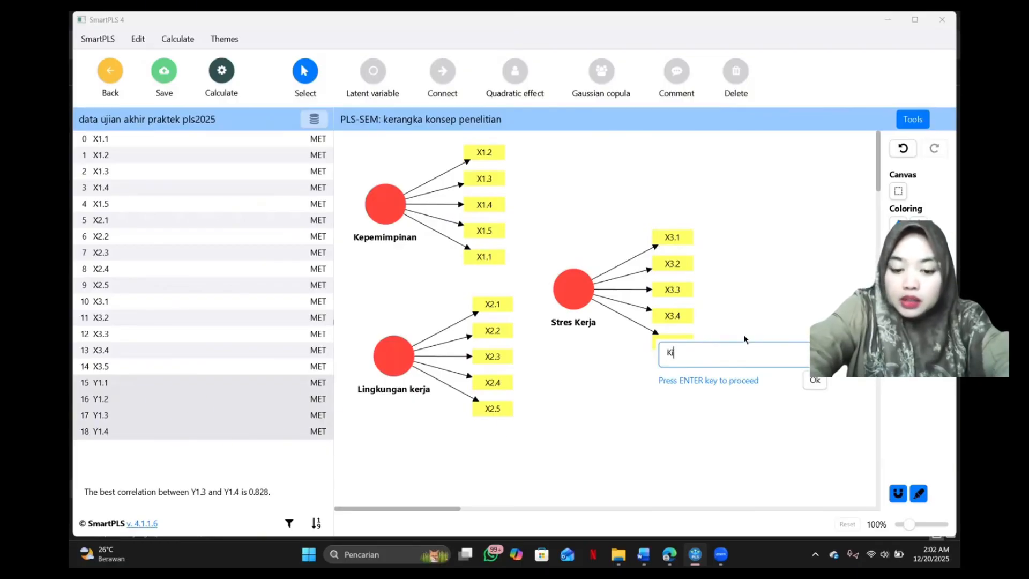
pyautogui.write('nerja')
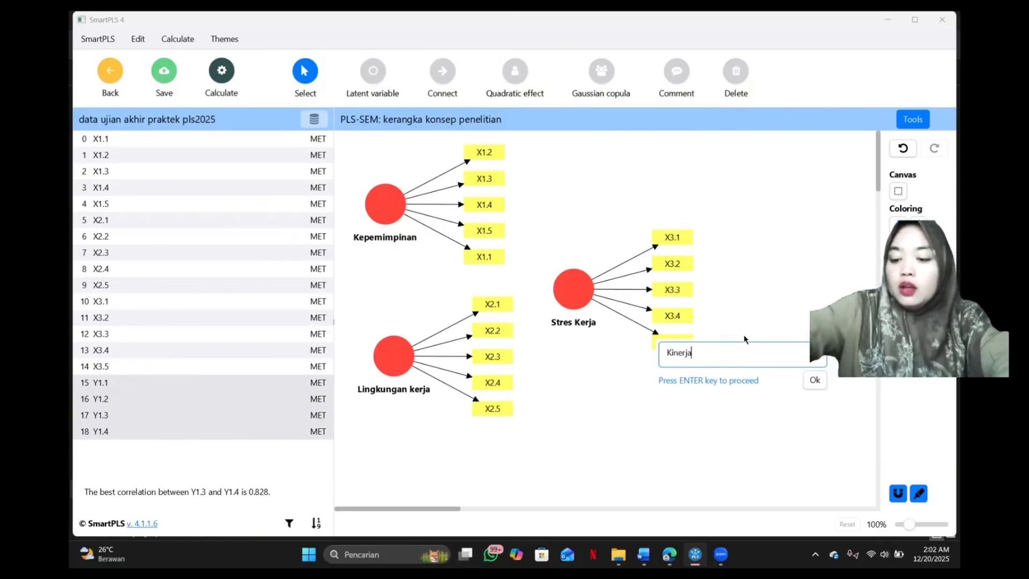
pyautogui.press('Return')
pyautogui.moveTo(744, 328); pyautogui.dragTo(750, 280)
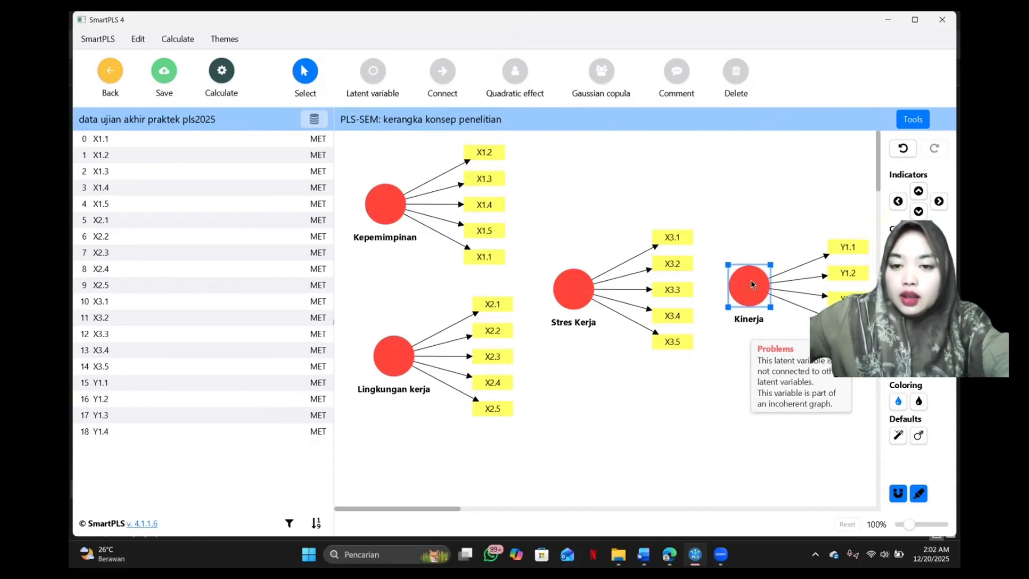
pyautogui.moveTo(576, 283); pyautogui.dragTo(564, 279)
pyautogui.moveTo(752, 296); pyautogui.dragTo(745, 296)
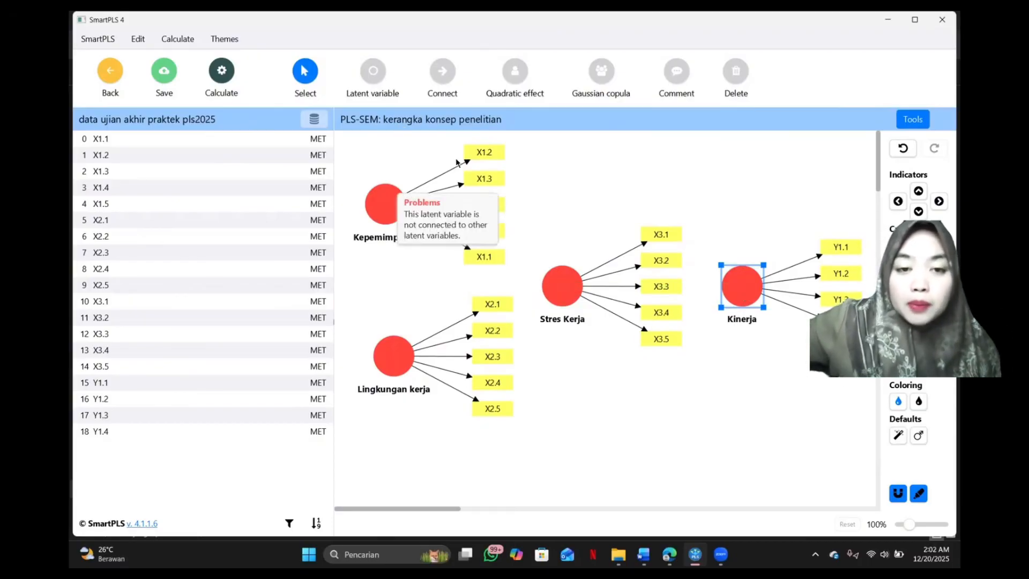
# Try aligning the Kepemimpinan indicators first to the top and finally to the bottom of the latent variable.
pyautogui.click(386, 204)
pyautogui.rightClick(384, 202)
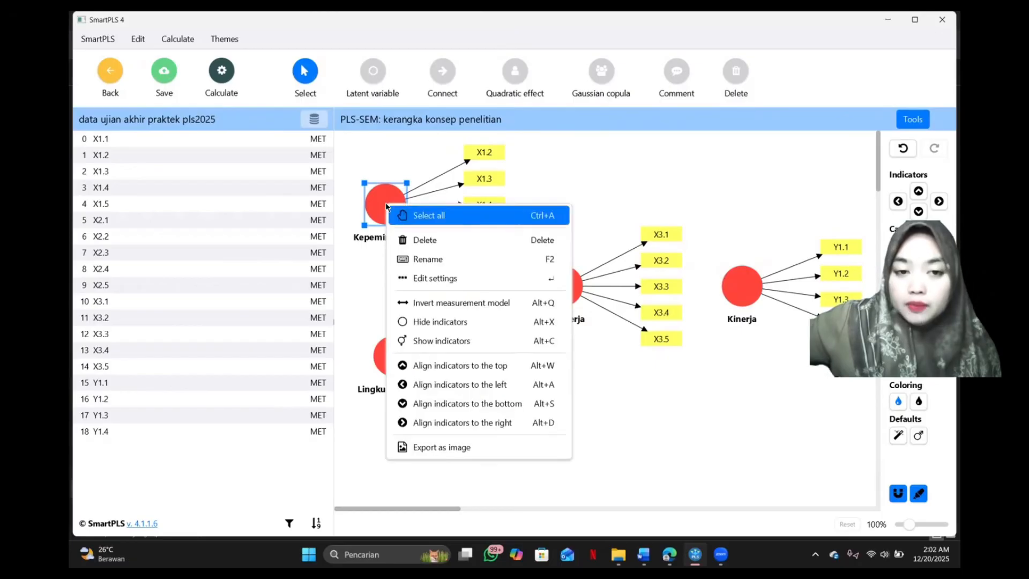
pyautogui.click(465, 369)
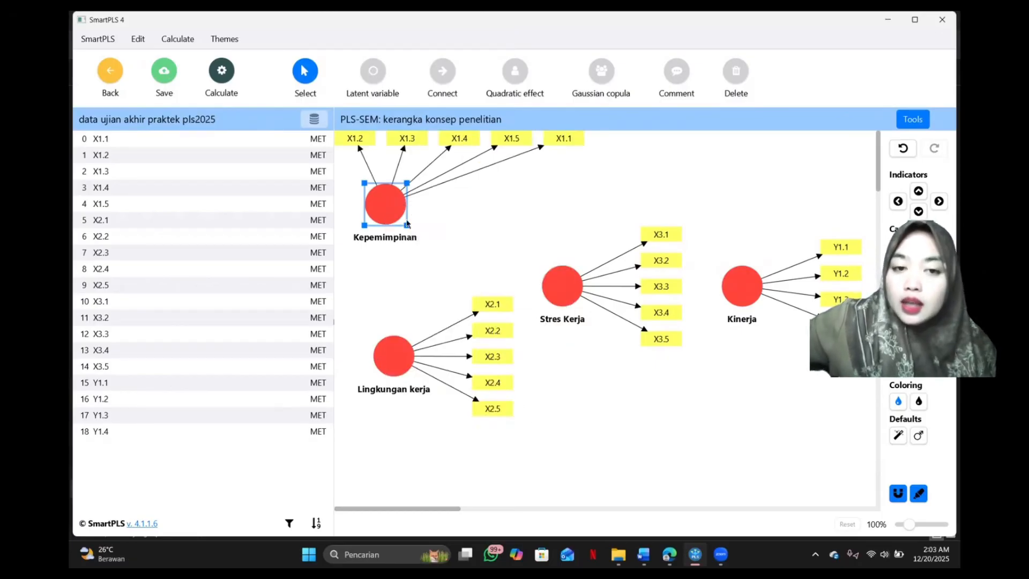
pyautogui.rightClick(383, 199)
pyautogui.click(483, 406)
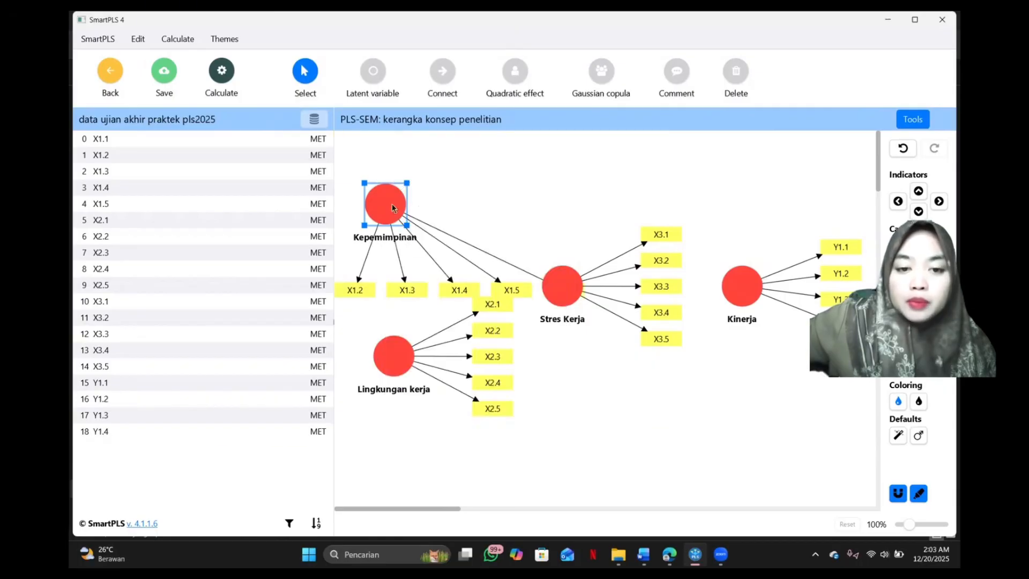
# Try aligning the Kepemimpinan indicators to the left and then to the right of the latent variable.
pyautogui.rightClick(397, 202)
pyautogui.click(515, 384)
pyautogui.rightClick(400, 205)
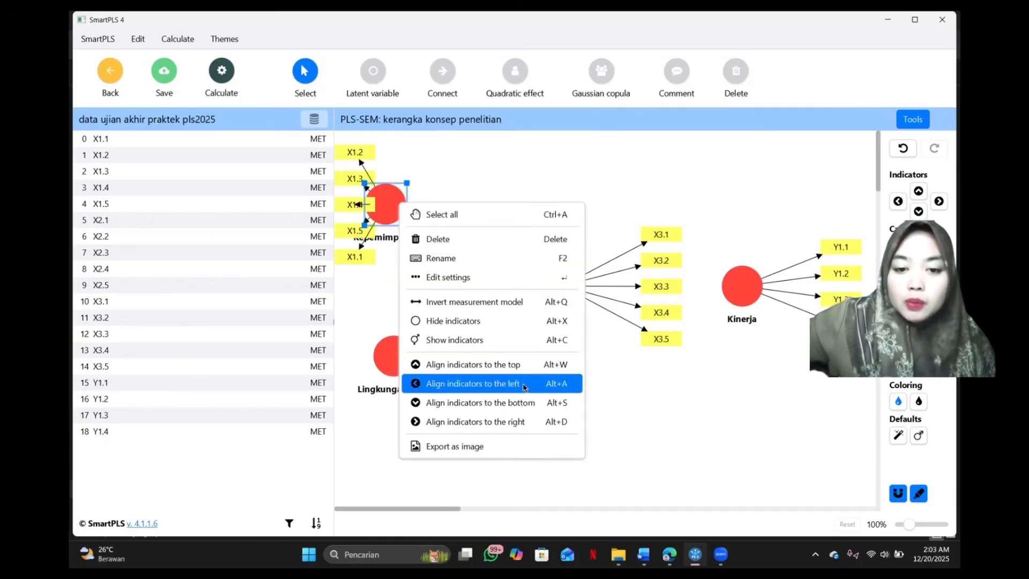
pyautogui.click(516, 421)
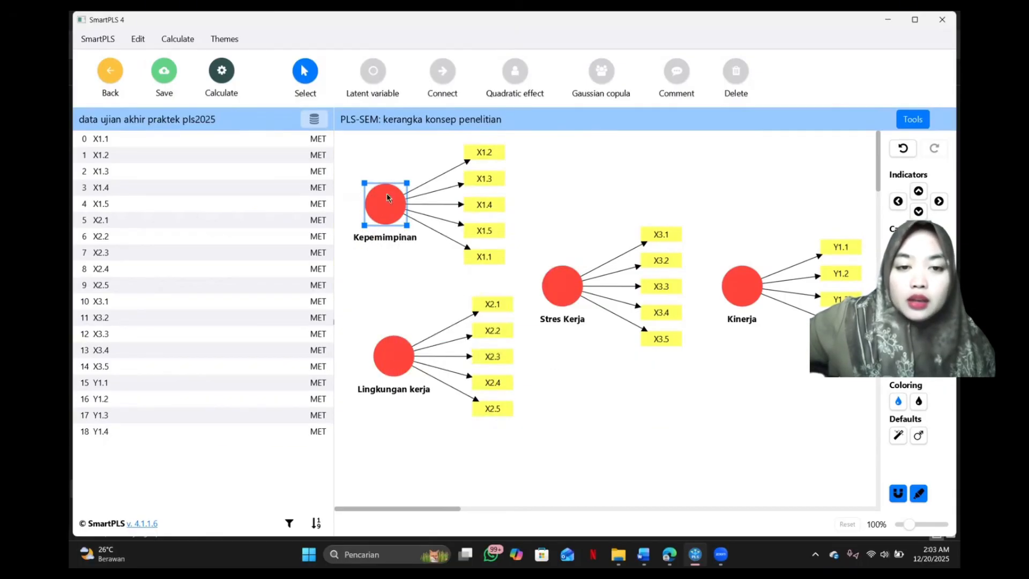
# Align the Kepemimpinan indicators to the top and the Lingkungan kerja indicators to the bottom, with Lingkungan kerja directly below Kepemimpinan.
pyautogui.rightClick(387, 193)
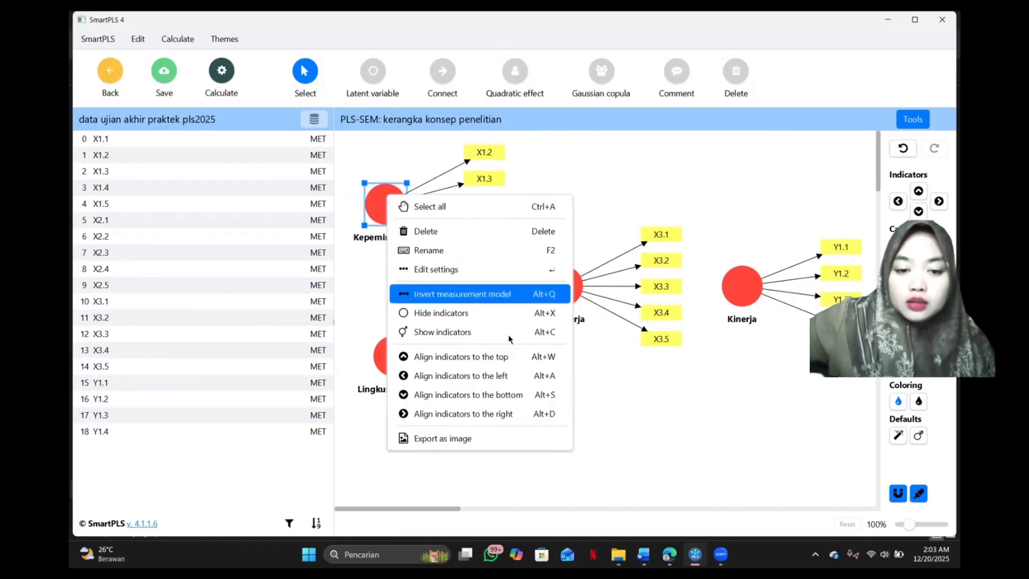
pyautogui.click(524, 363)
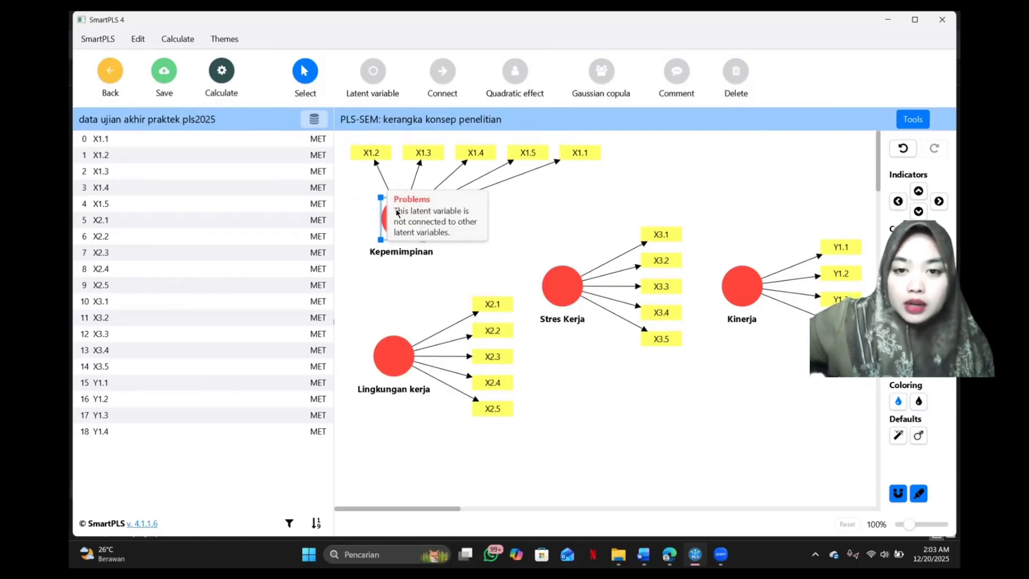
pyautogui.click(393, 356)
pyautogui.rightClick(405, 354)
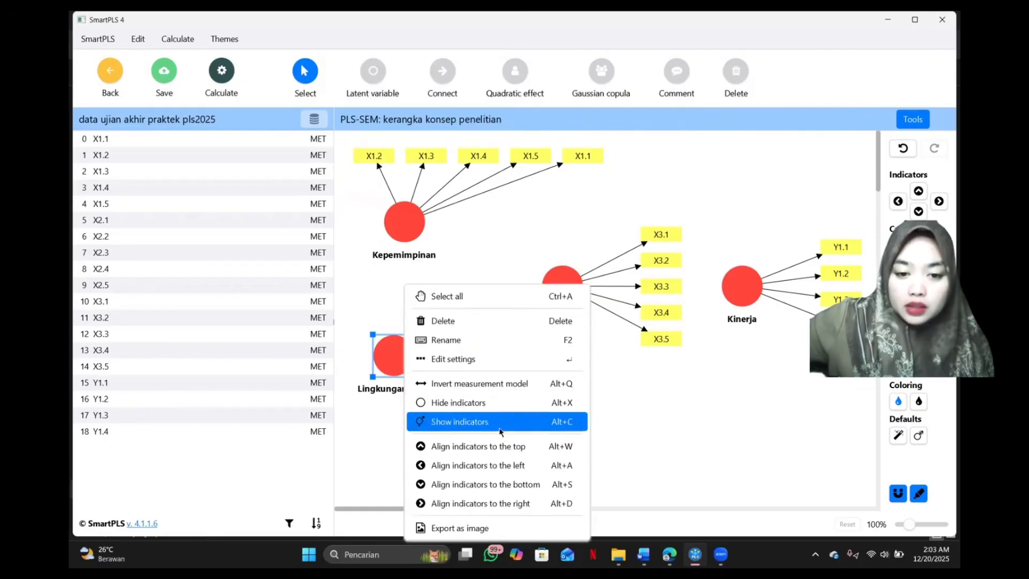
pyautogui.click(517, 485)
pyautogui.moveTo(408, 363); pyautogui.dragTo(419, 364)
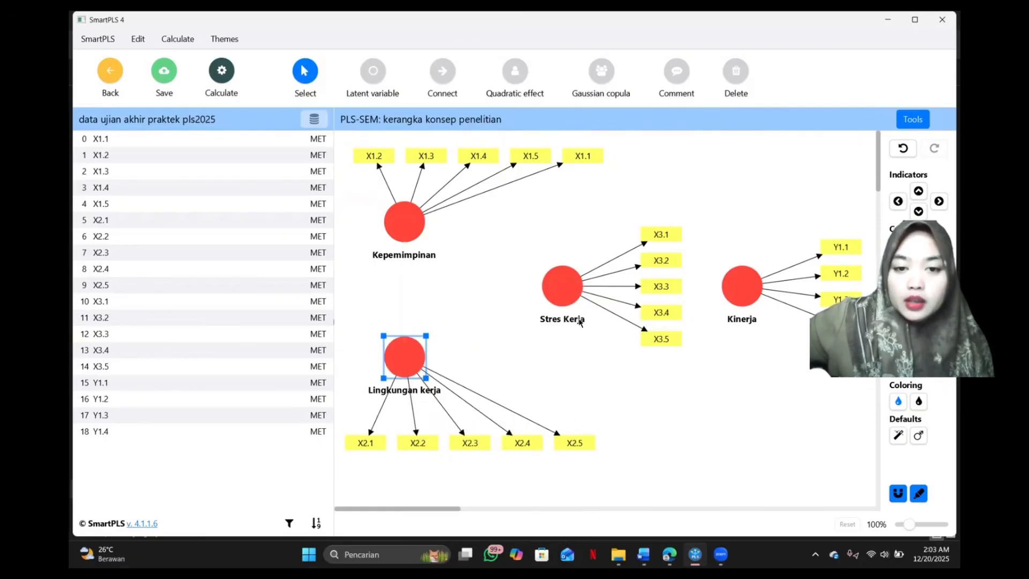
# Move Stres Kerja slightly left and down, and lower Kinerja so both latent variables sit at the same height.
pyautogui.click(569, 302)
pyautogui.moveTo(570, 301); pyautogui.dragTo(549, 315)
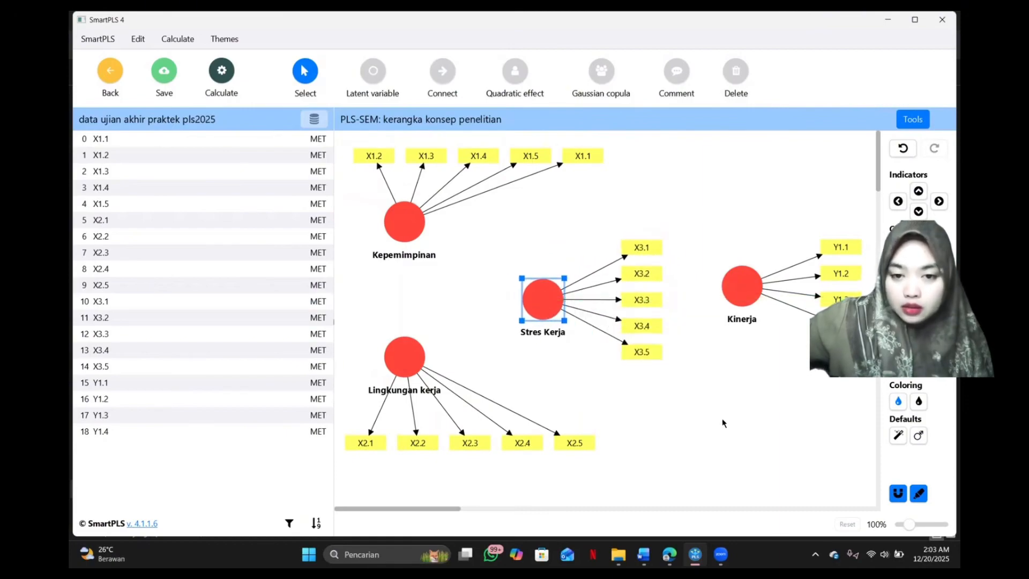
pyautogui.rightClick(554, 304)
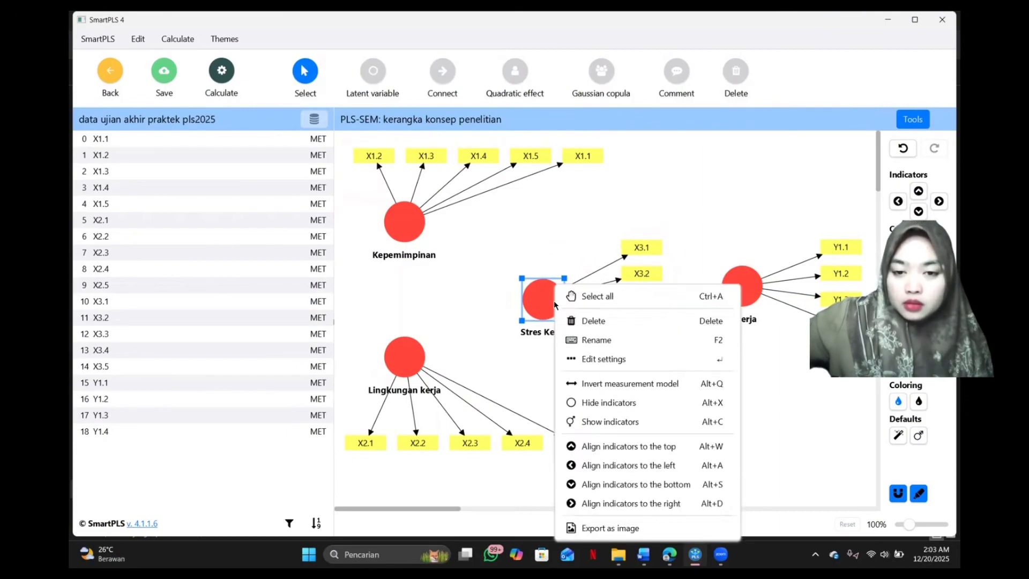
pyautogui.click(581, 242)
pyautogui.moveTo(748, 302); pyautogui.dragTo(744, 316)
pyautogui.click(730, 427)
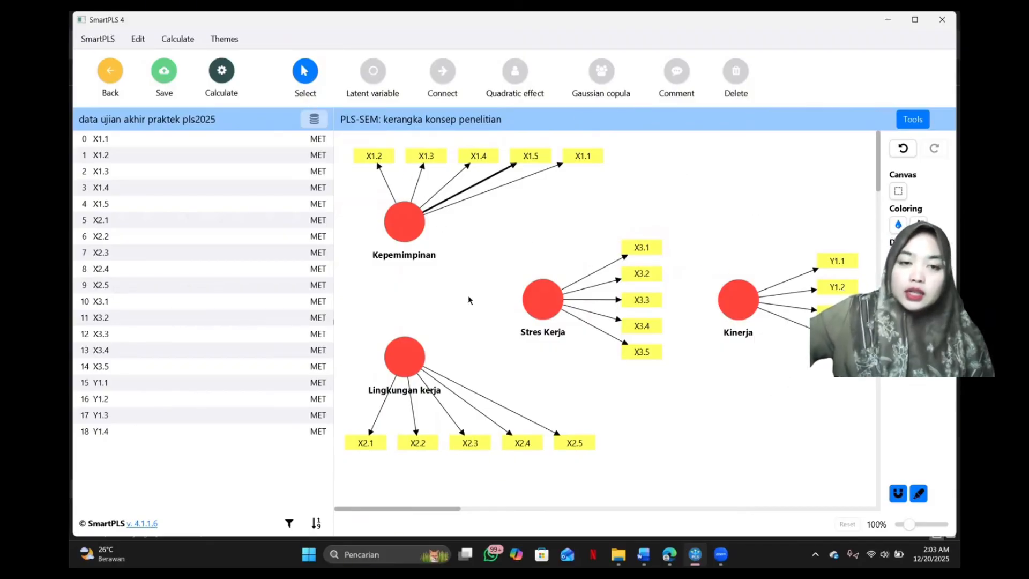
# Connect Kepemimpinan with paths to Kinerja, Stres Kerja and Lingkungan kerja.
pyautogui.moveTo(412, 238)
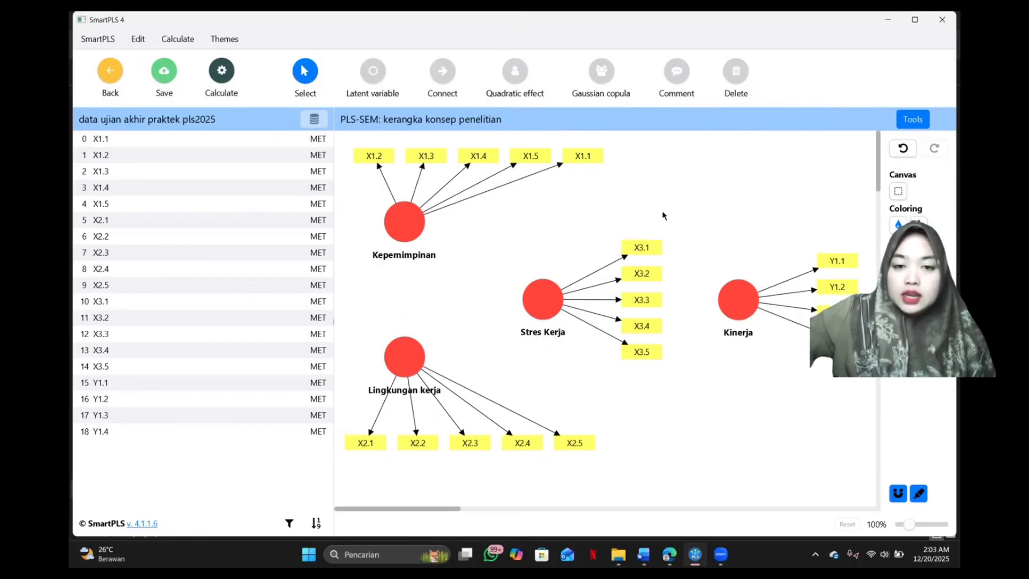
pyautogui.click(443, 80)
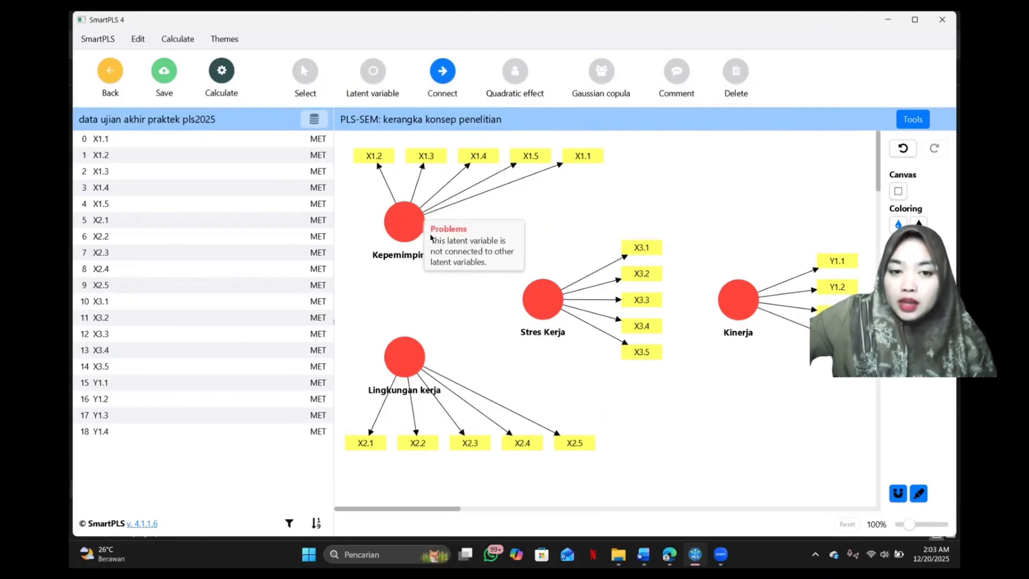
pyautogui.click(405, 225)
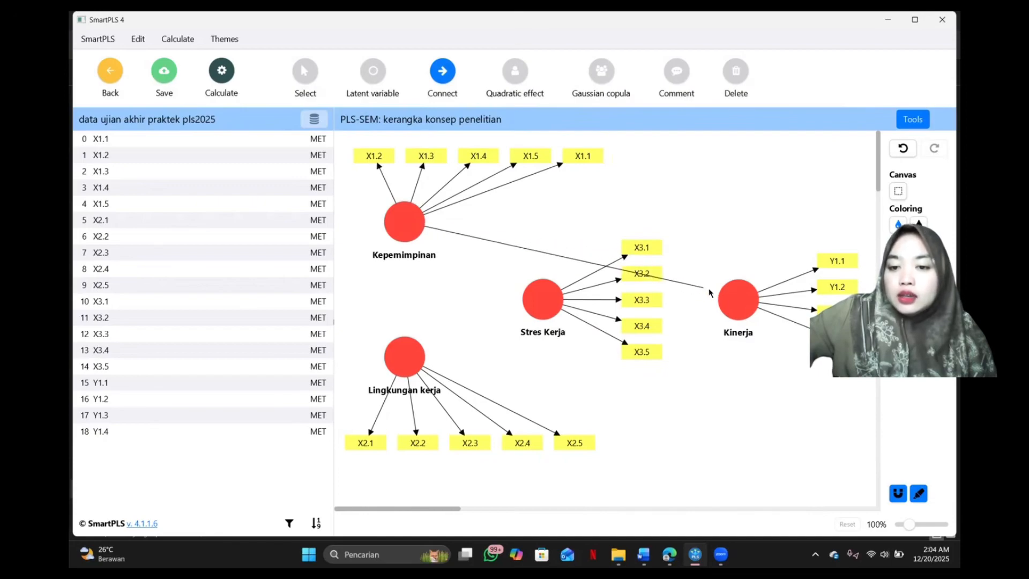
pyautogui.click(732, 298)
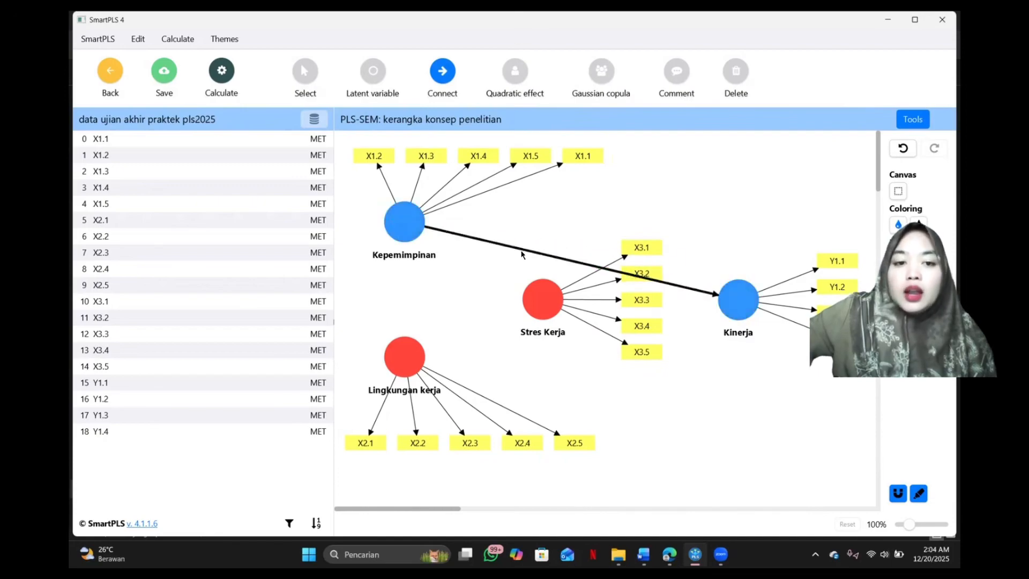
pyautogui.click(405, 220)
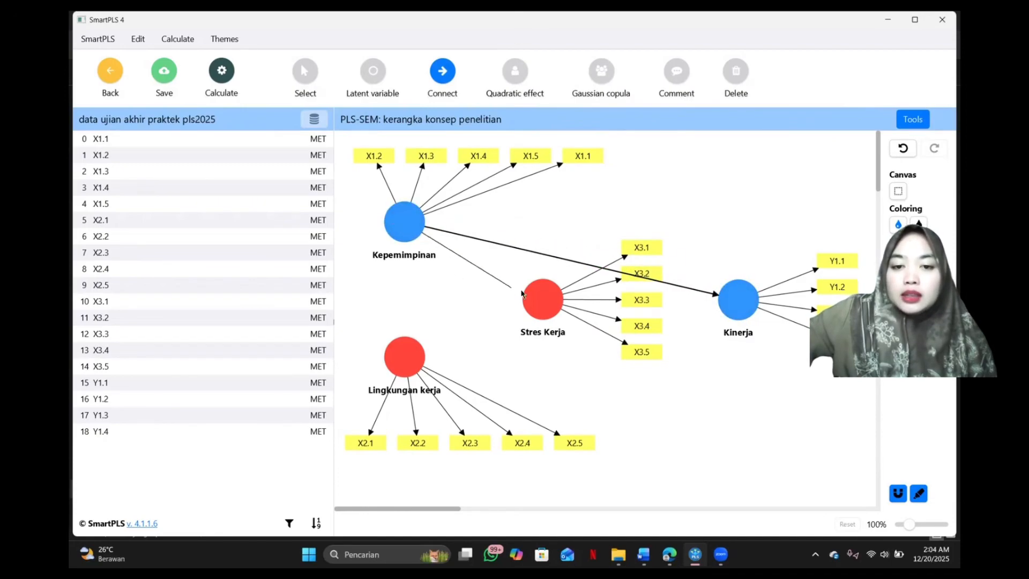
pyautogui.click(541, 303)
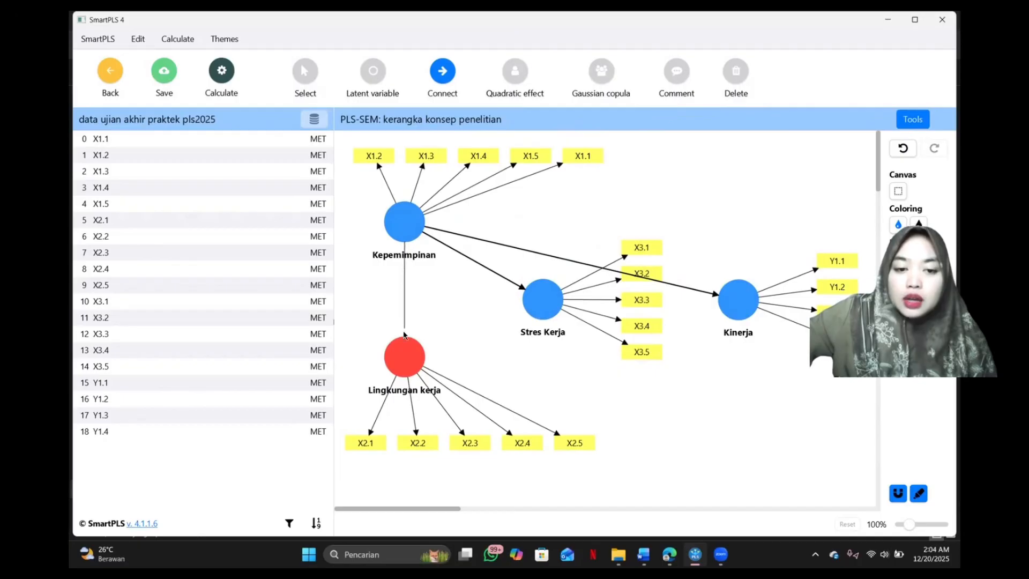
pyautogui.click(403, 358)
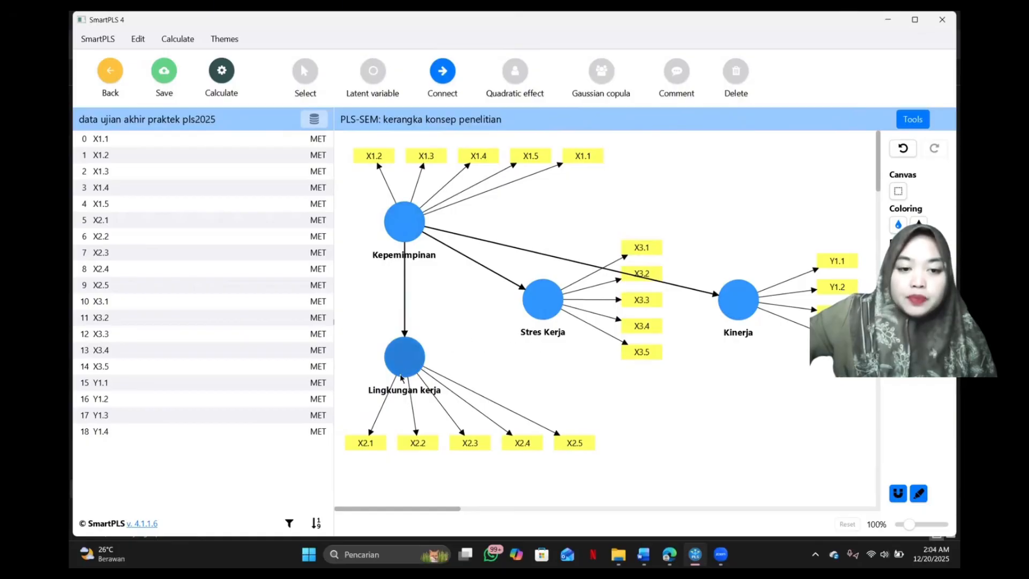
# Connect Lingkungan kerja with paths to Kinerja and Stres Kerja, and Stres Kerja with a path to Kinerja.
pyautogui.click(409, 361)
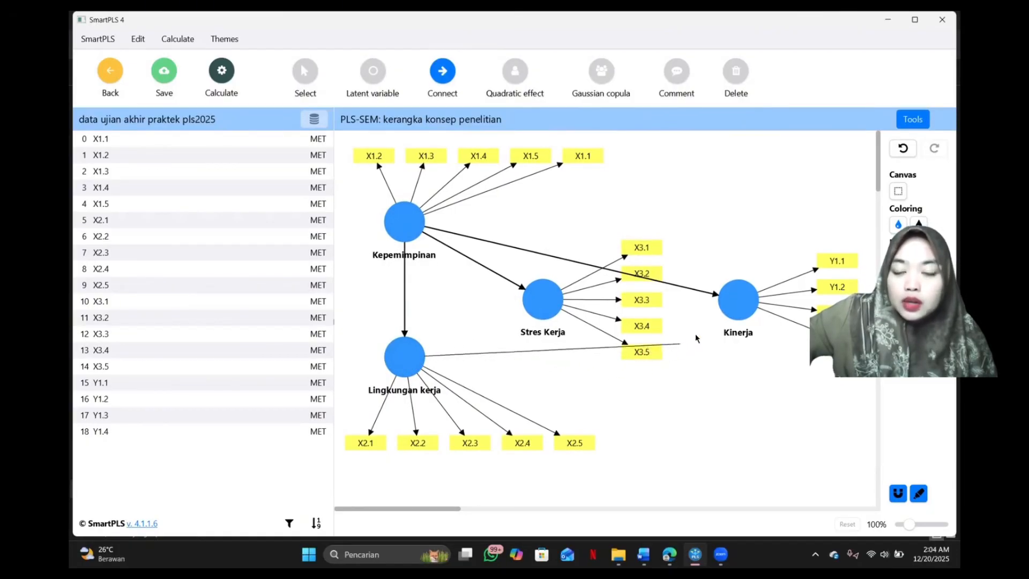
pyautogui.click(719, 309)
pyautogui.click(717, 307)
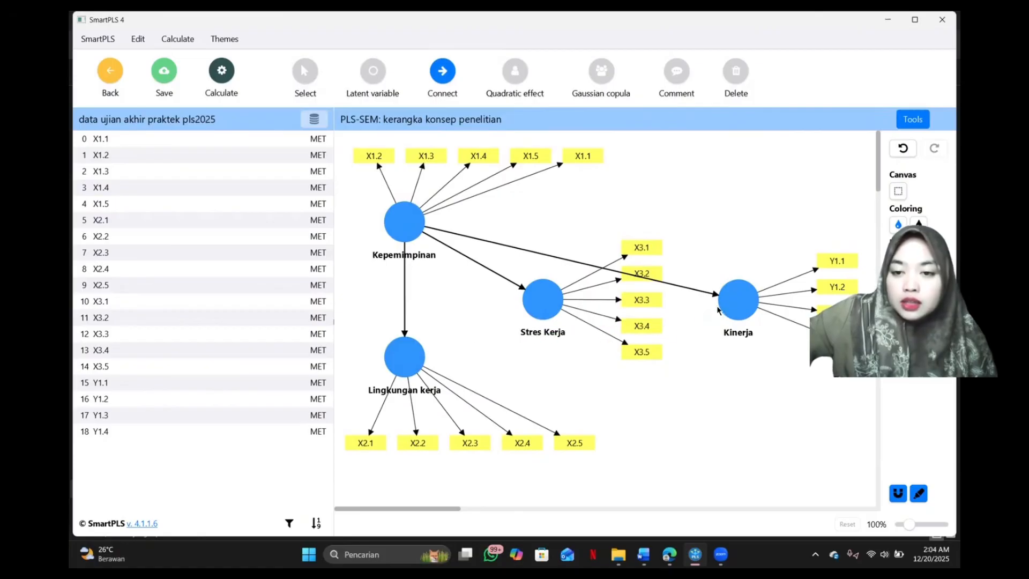
pyautogui.click(405, 356)
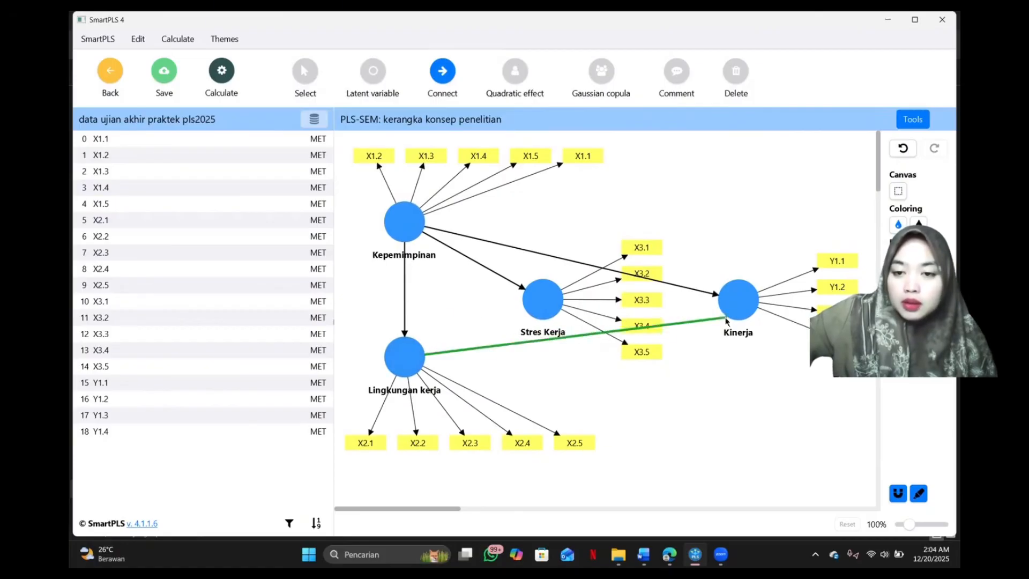
pyautogui.click(740, 304)
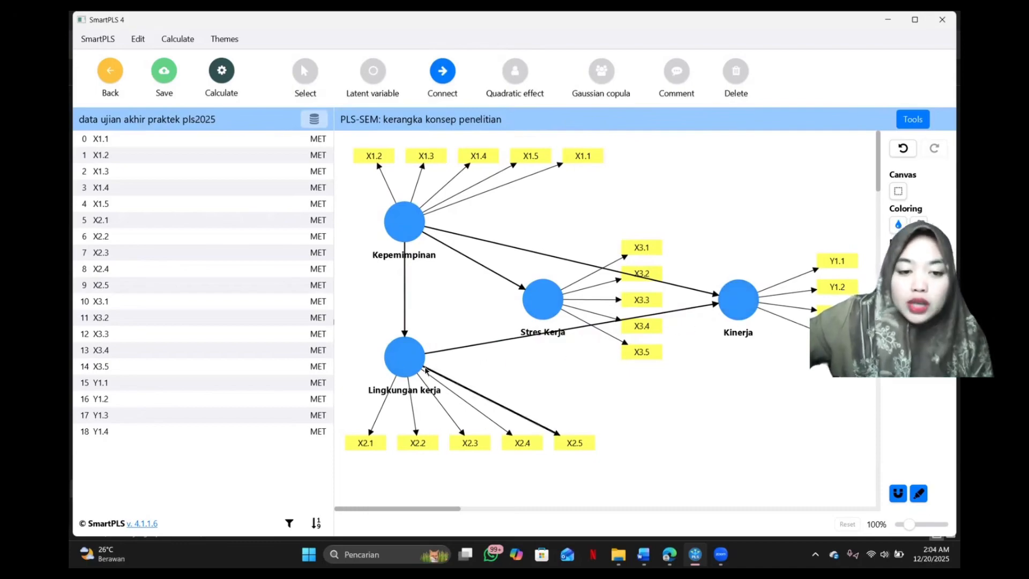
pyautogui.click(406, 352)
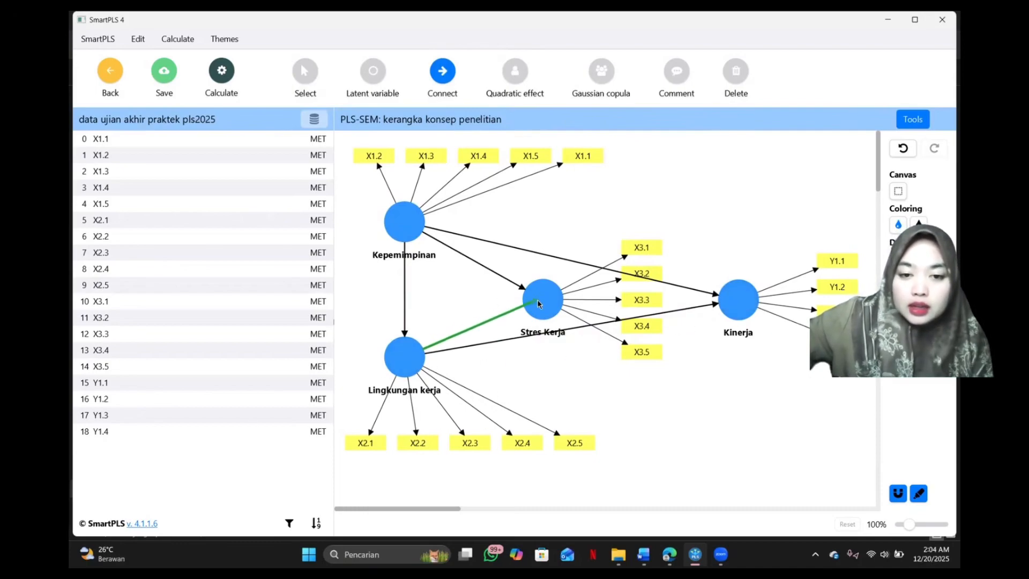
pyautogui.click(538, 300)
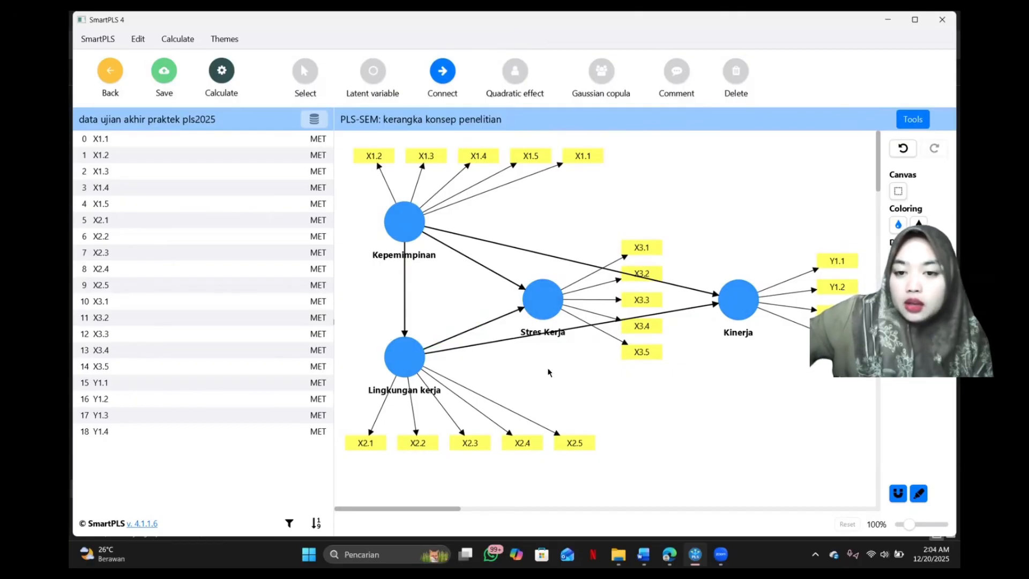
pyautogui.click(557, 305)
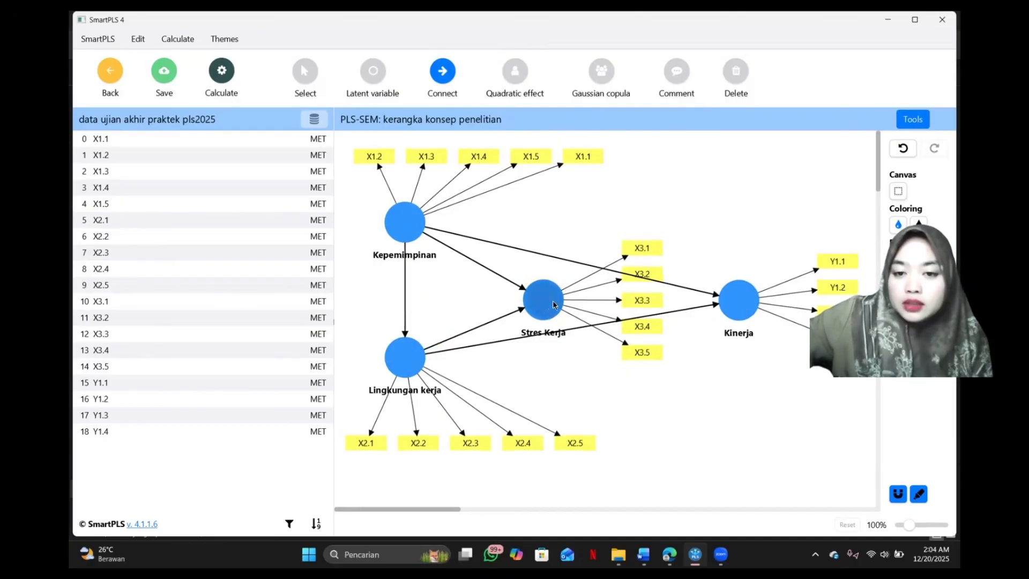
pyautogui.click(728, 303)
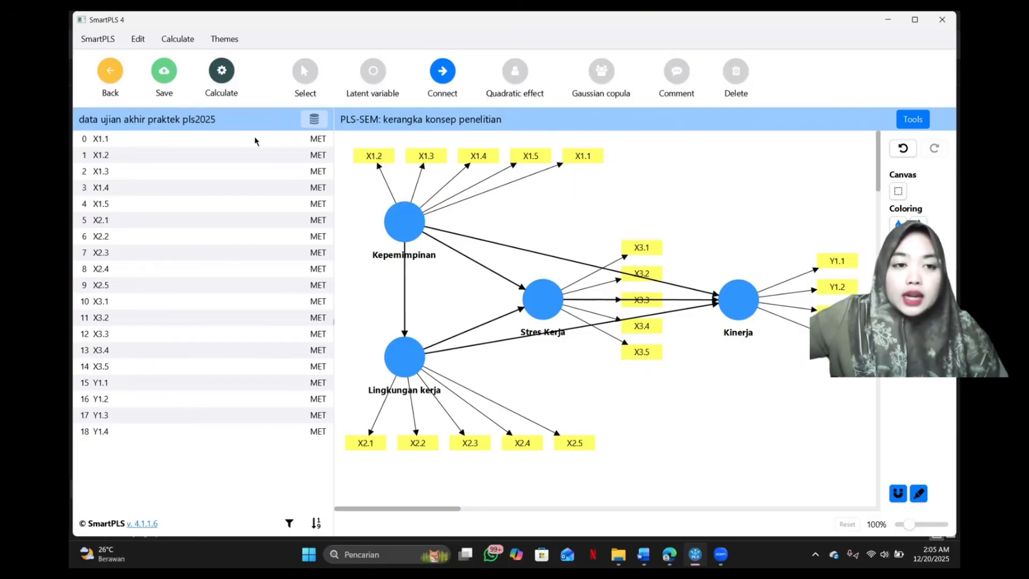
# Run the standard PLS-SEM algorithm on the model and open its results report.
pyautogui.click(221, 80)
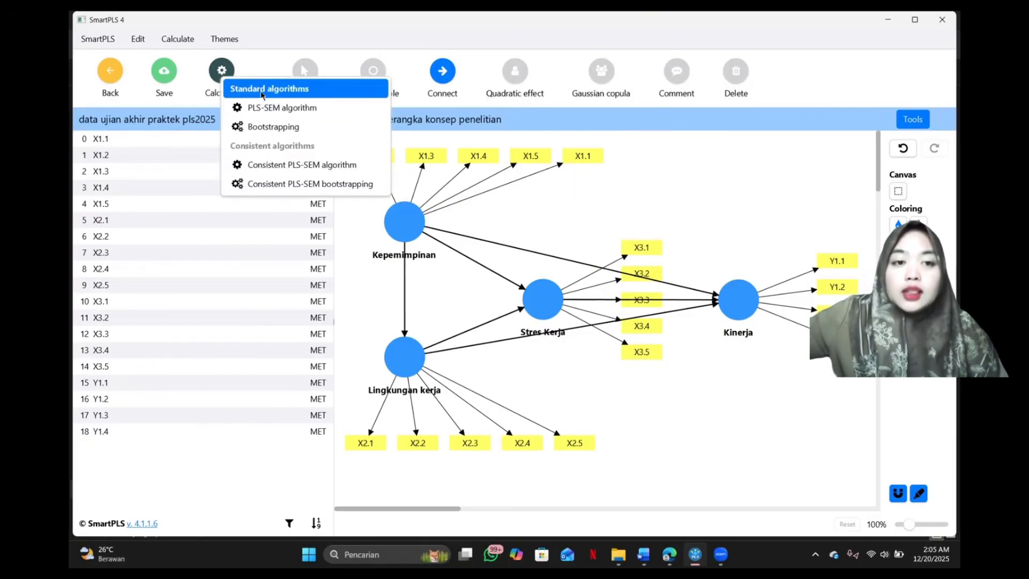
pyautogui.click(292, 109)
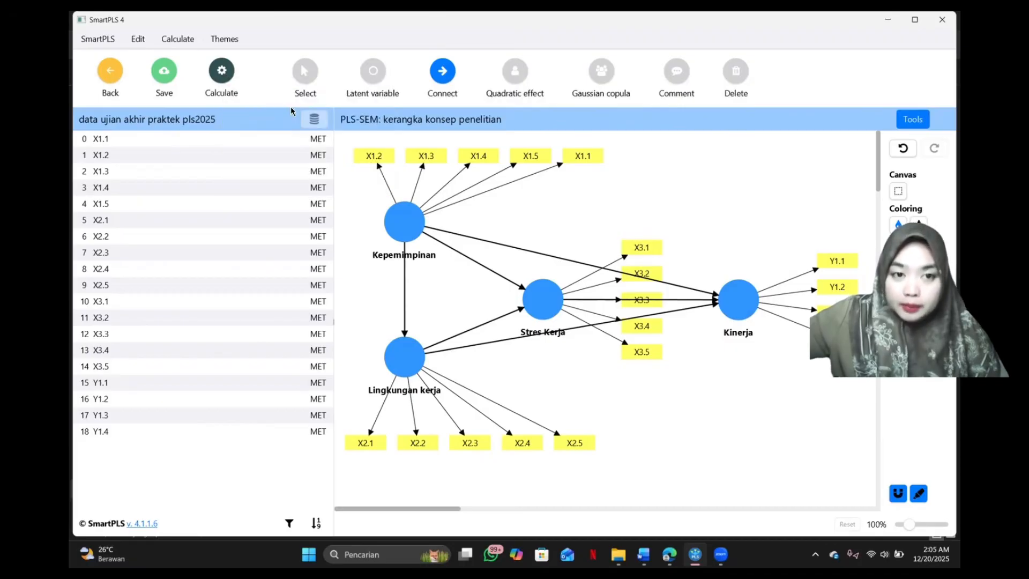
pyautogui.click(661, 462)
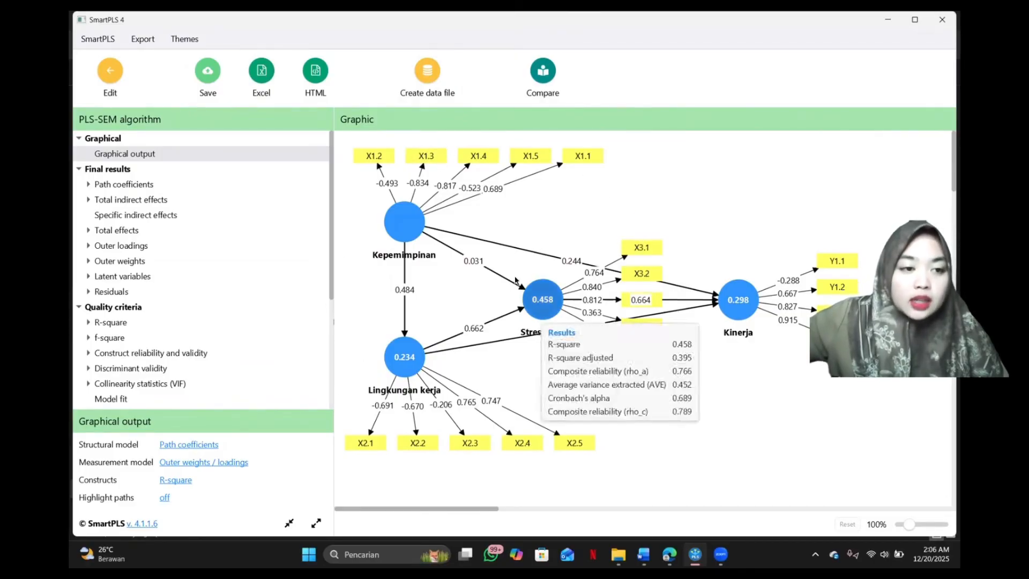
# Examine the outer loadings matrix of all indicators in the report, and return to editing the model.
pyautogui.scroll(-1, 163, 214)
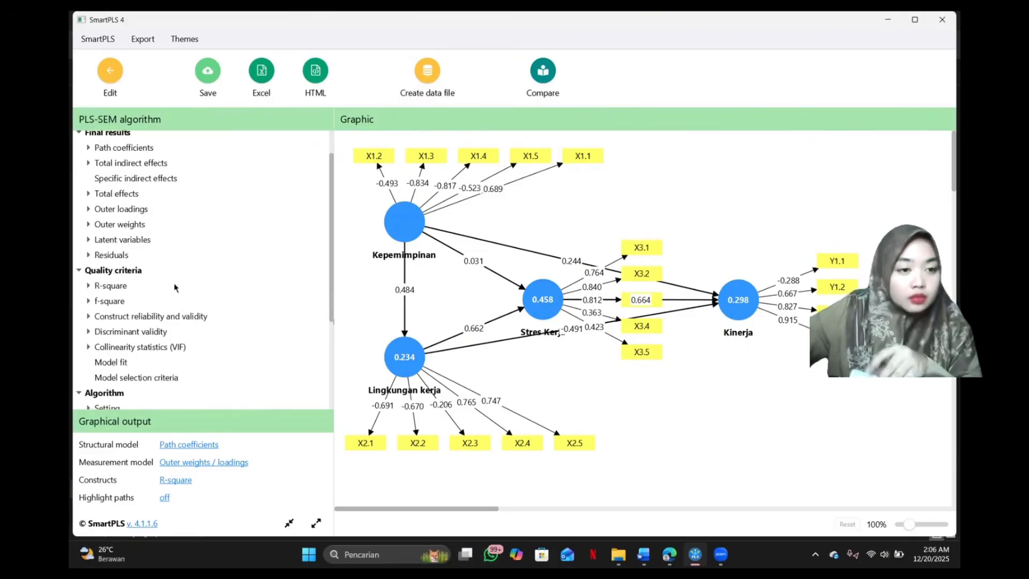
pyautogui.click(127, 209)
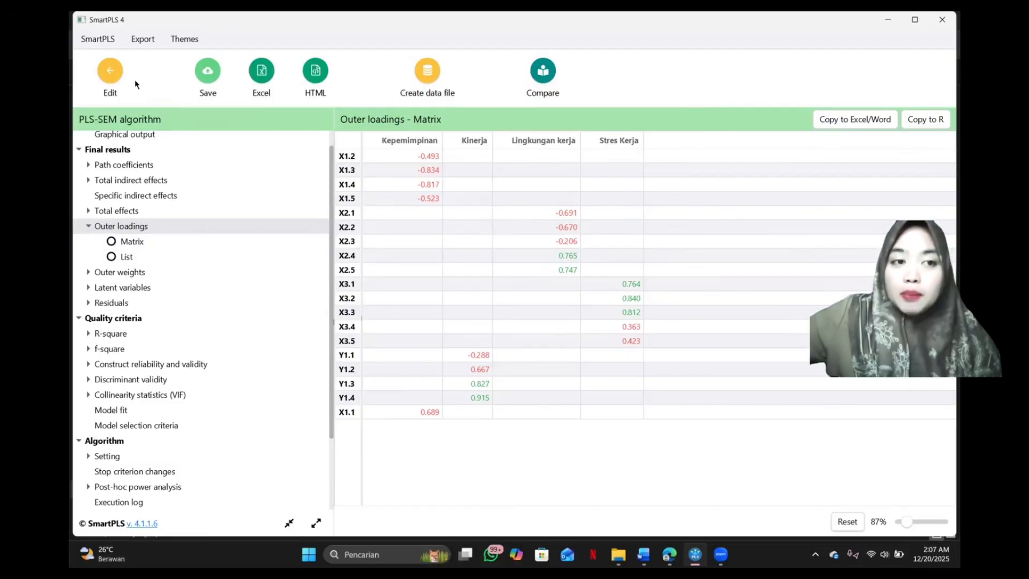
pyautogui.click(110, 78)
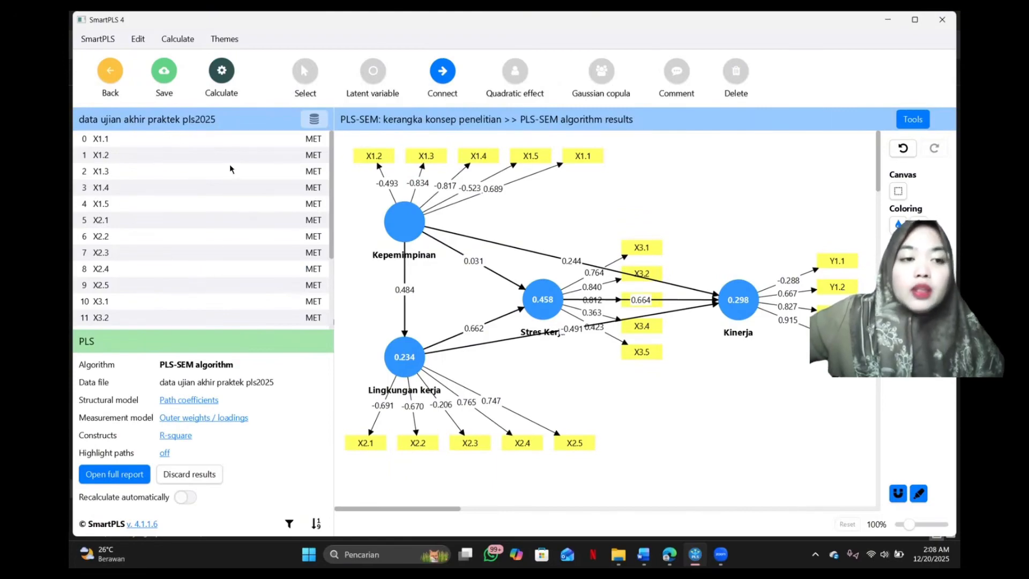
# Delete the indicators X1.2 to X1.5 from the Kepemimpinan latent variable, keeping X1.1.
pyautogui.click(140, 155)
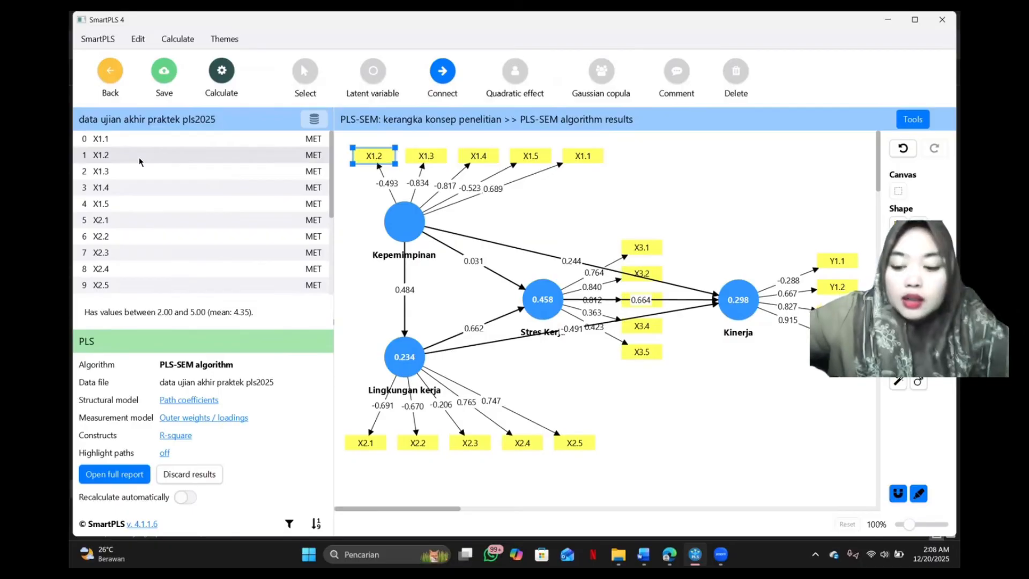
pyautogui.hotkey('shift', 'Down')
pyautogui.hotkey('shift', 'Down')
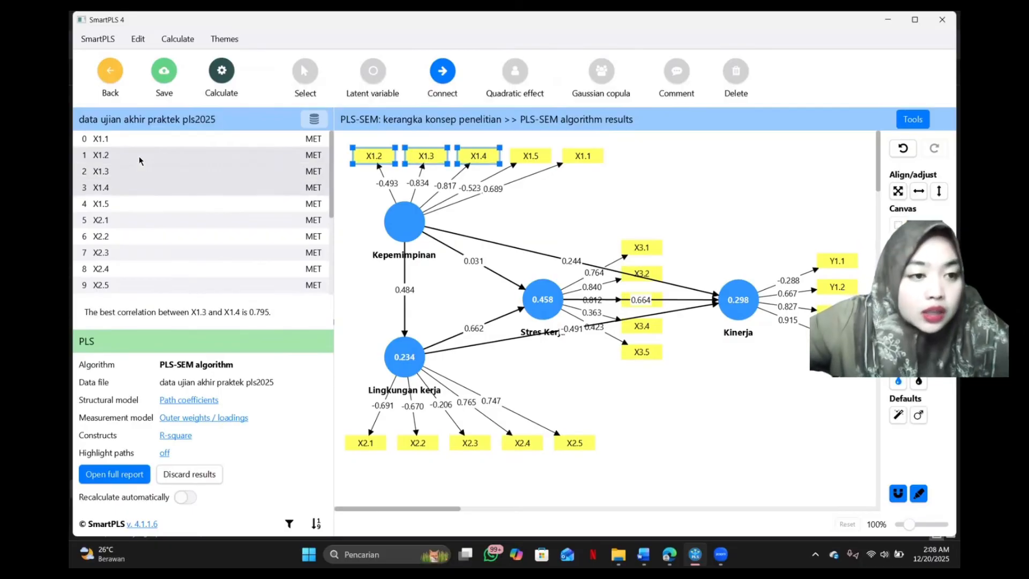
pyautogui.hotkey('shift', 'Down')
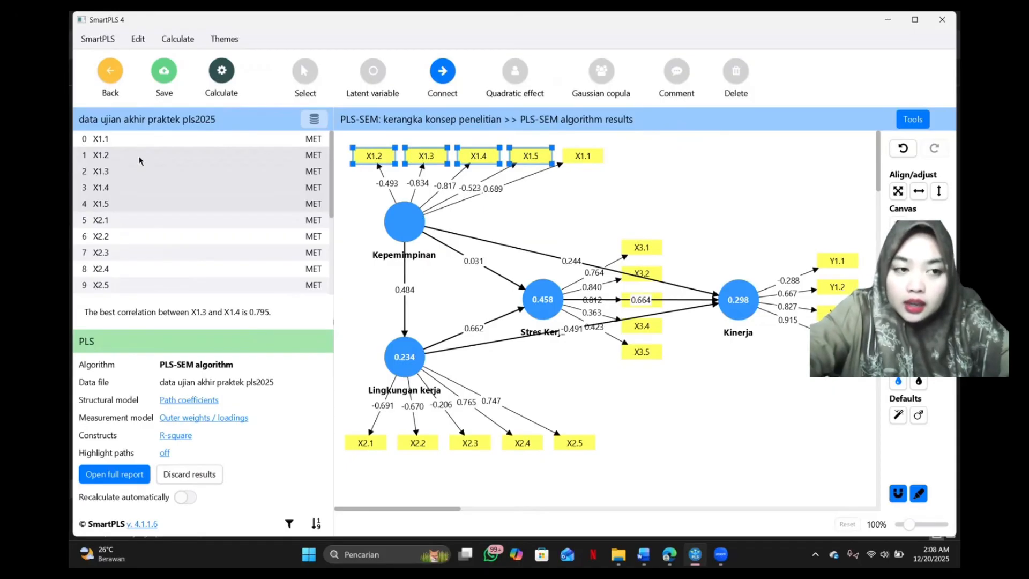
pyautogui.press('Delete')
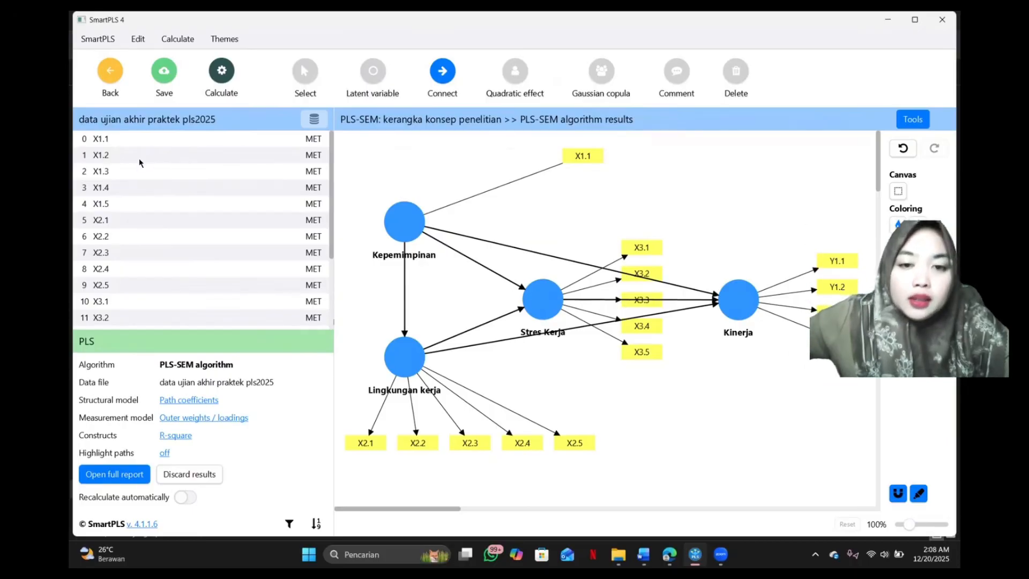
# Delete the indicators X2.1 to X2.3 from the Lingkungan kerja latent variable, keeping X2.4 and X2.5.
pyautogui.click(104, 224)
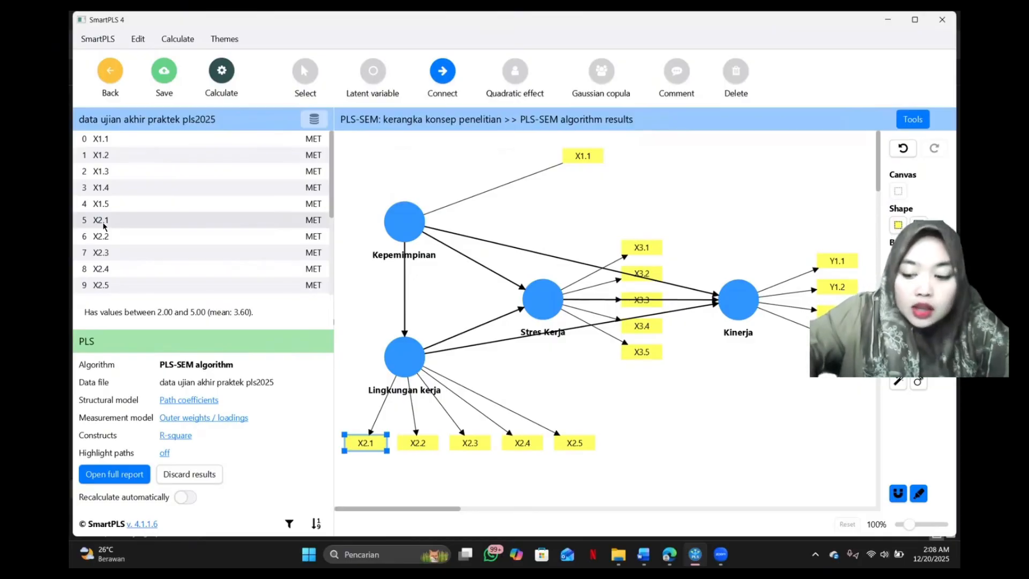
pyautogui.hotkey('shift', 'Down')
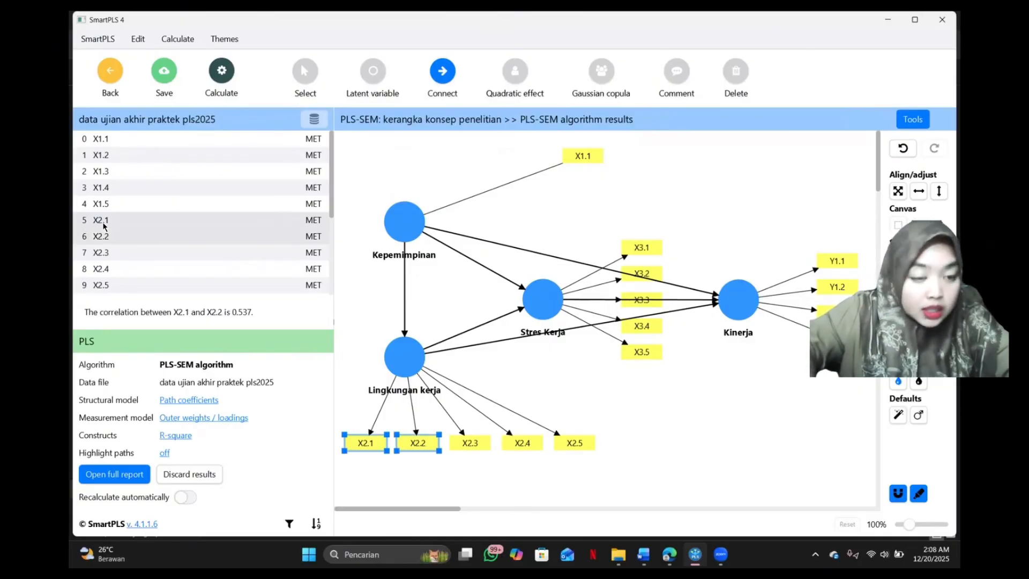
pyautogui.hotkey('shift', 'Down')
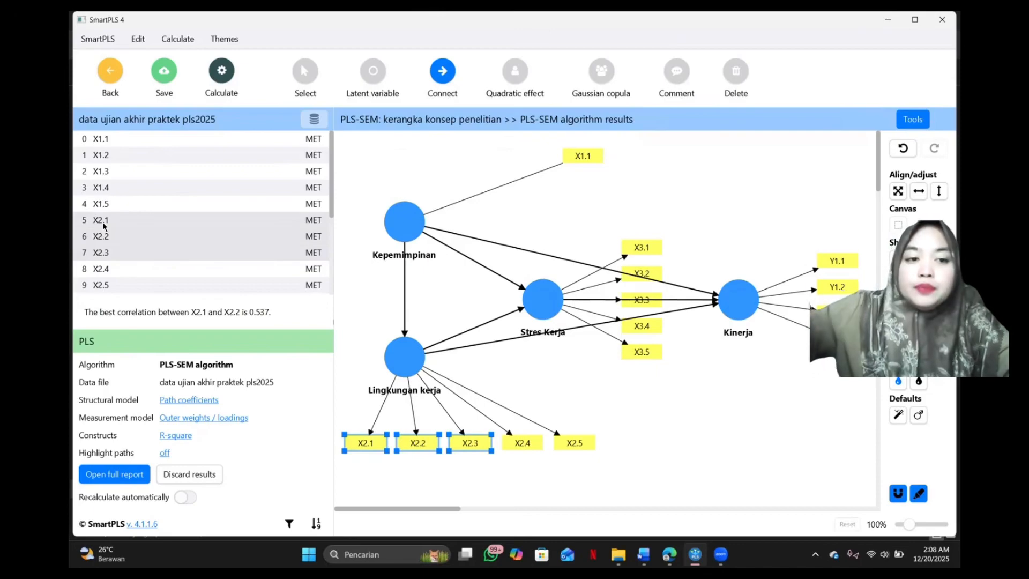
pyautogui.press('Delete')
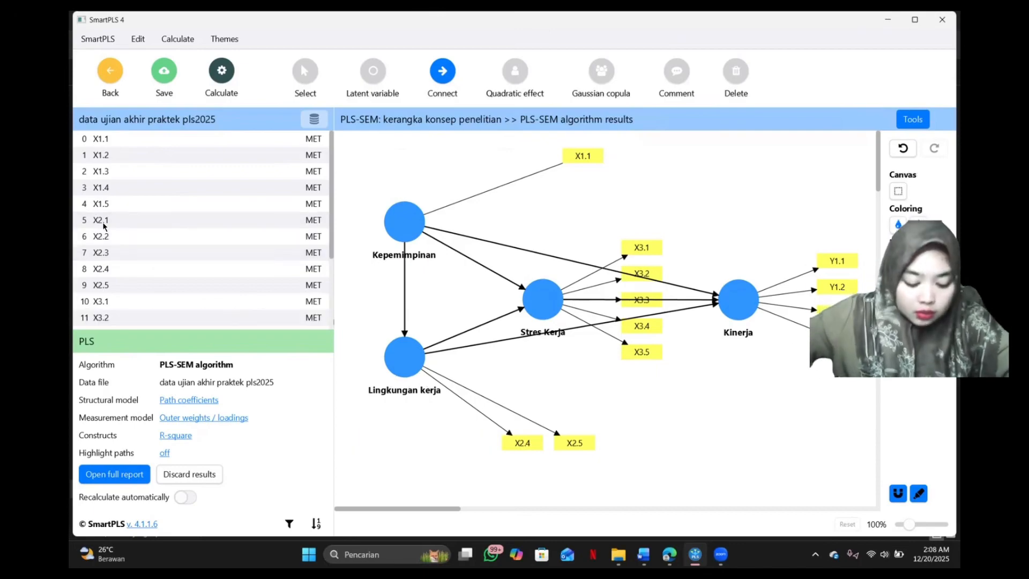
# Delete the indicators X3.4 and X3.5 from the Stres Kerja latent variable, keeping X3.1 to X3.3.
pyautogui.click(116, 303)
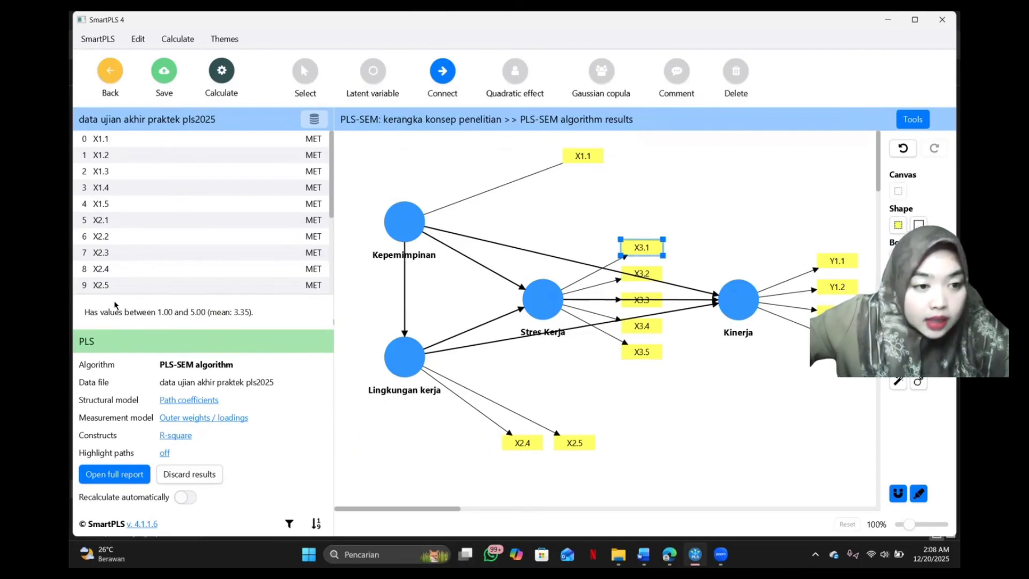
pyautogui.scroll(-2, 202, 251)
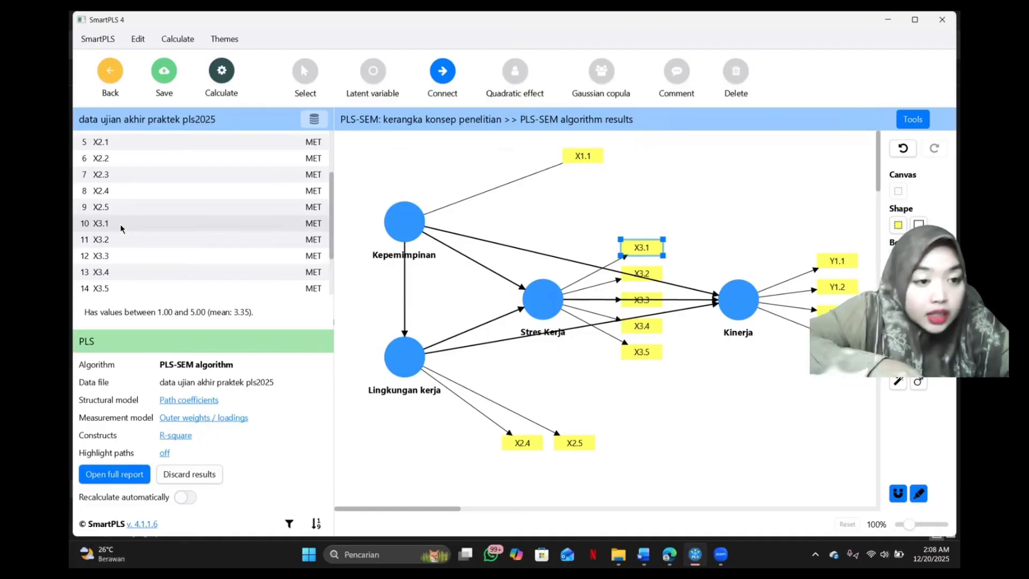
pyautogui.press('Down')
pyautogui.press('Down')
pyautogui.press('Down')
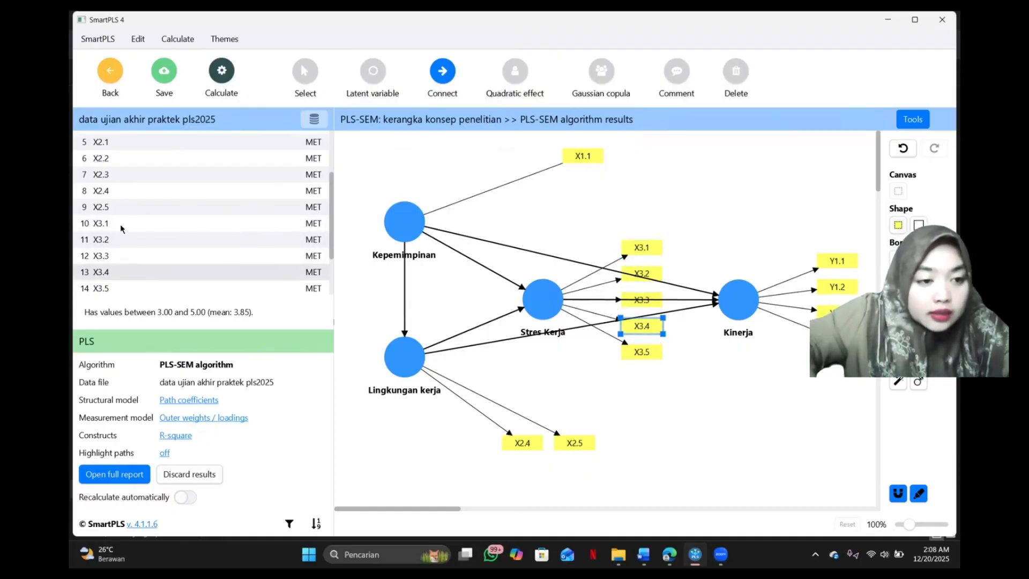
pyautogui.hotkey('shift', 'Down')
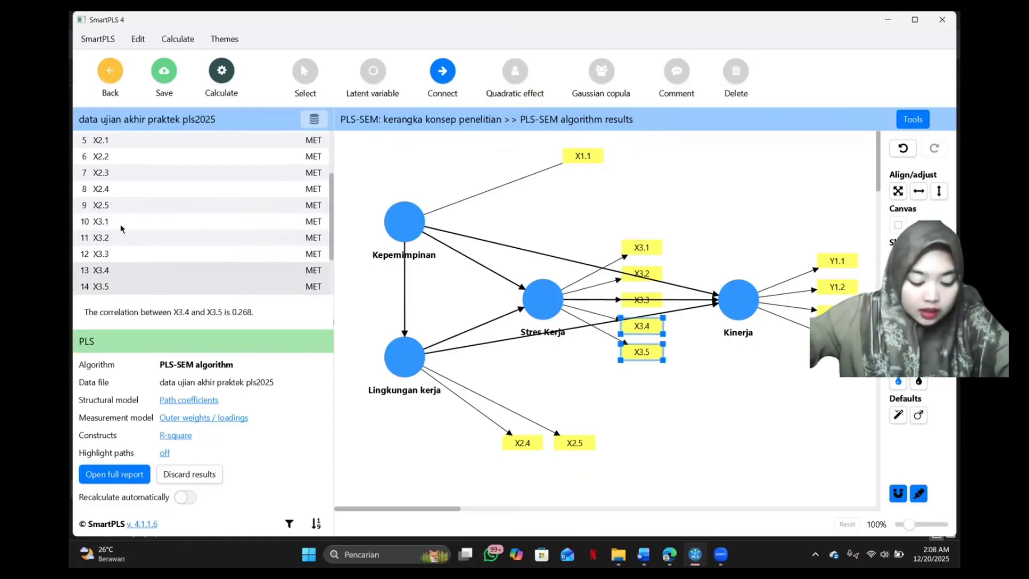
pyautogui.press('Escape')
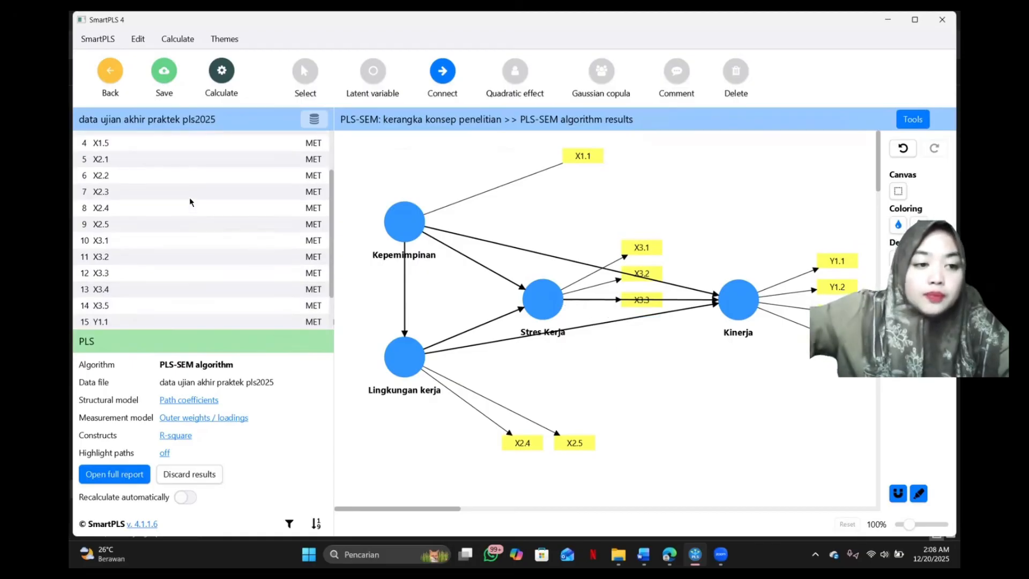
# Delete the indicator Y1.1 from the Kinerja latent variable, keeping Y1.2 to Y1.4.
pyautogui.scroll(-1, 189, 243)
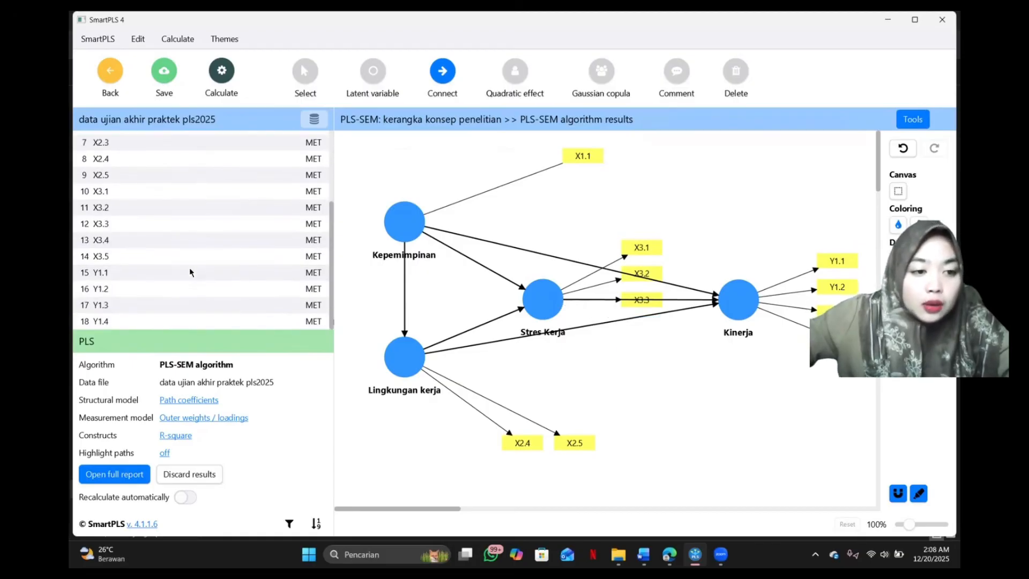
pyautogui.click(120, 272)
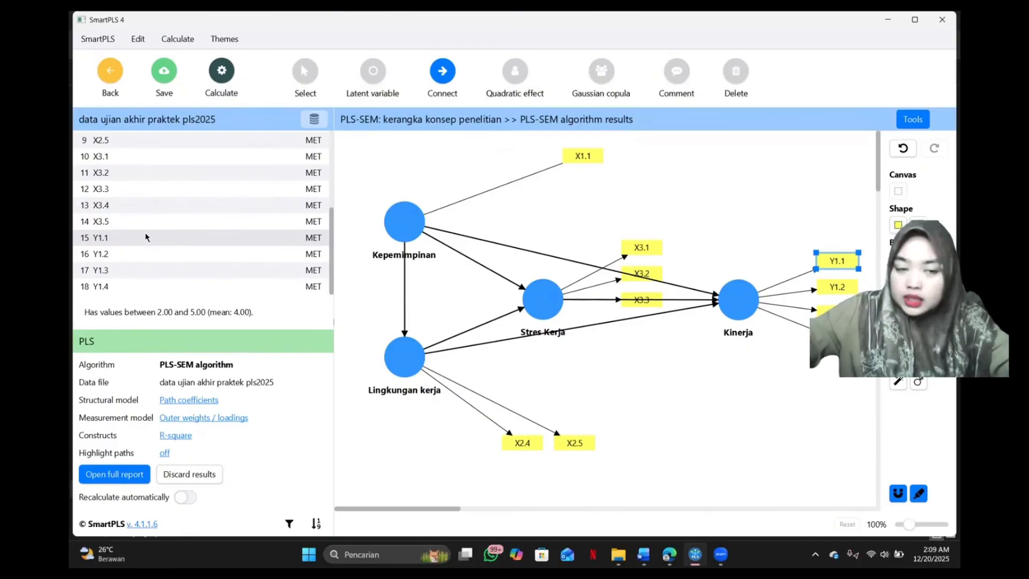
pyautogui.press('Escape')
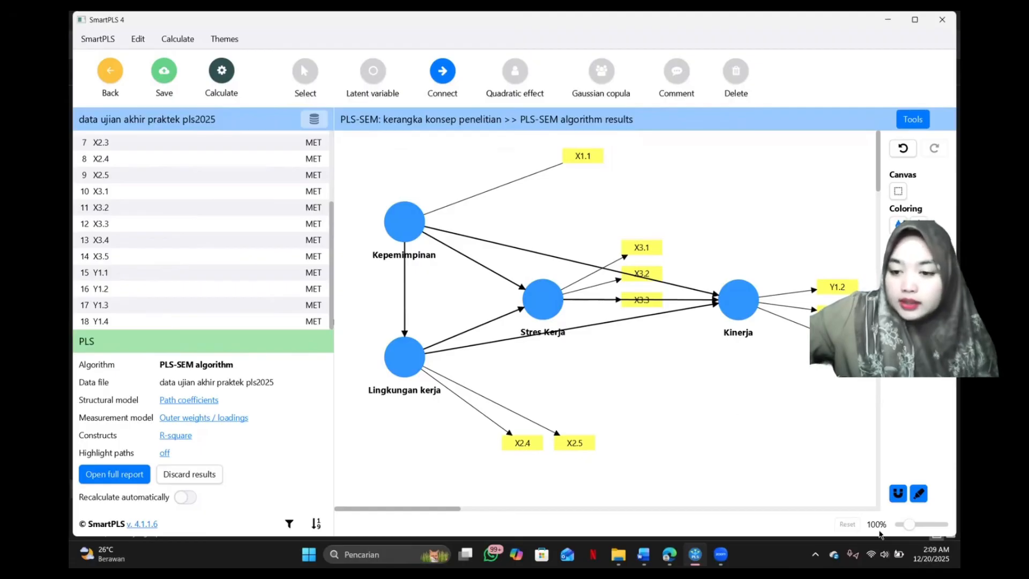
# Rerun the standard PLS-SEM algorithm on the reduced model with the Path weighting scheme, standardized results and the report opened.
pyautogui.moveTo(910, 529); pyautogui.dragTo(909, 531)
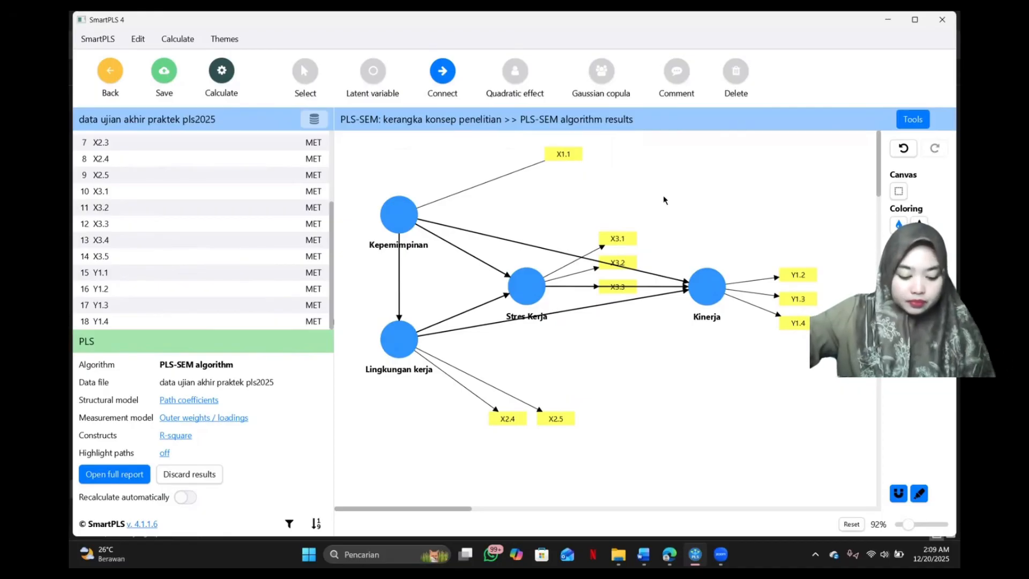
pyautogui.click(218, 82)
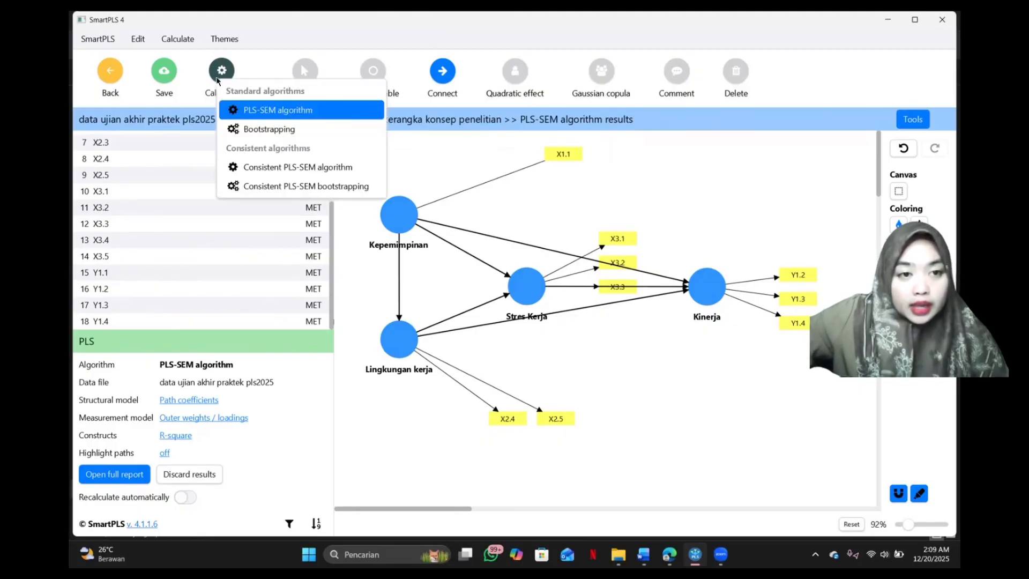
pyautogui.click(282, 113)
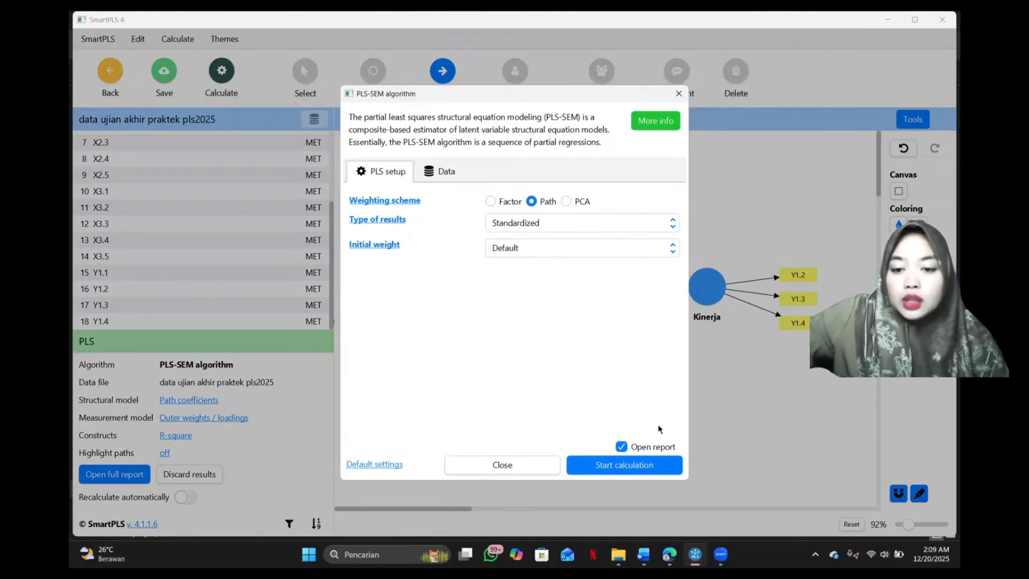
pyautogui.press('Return')
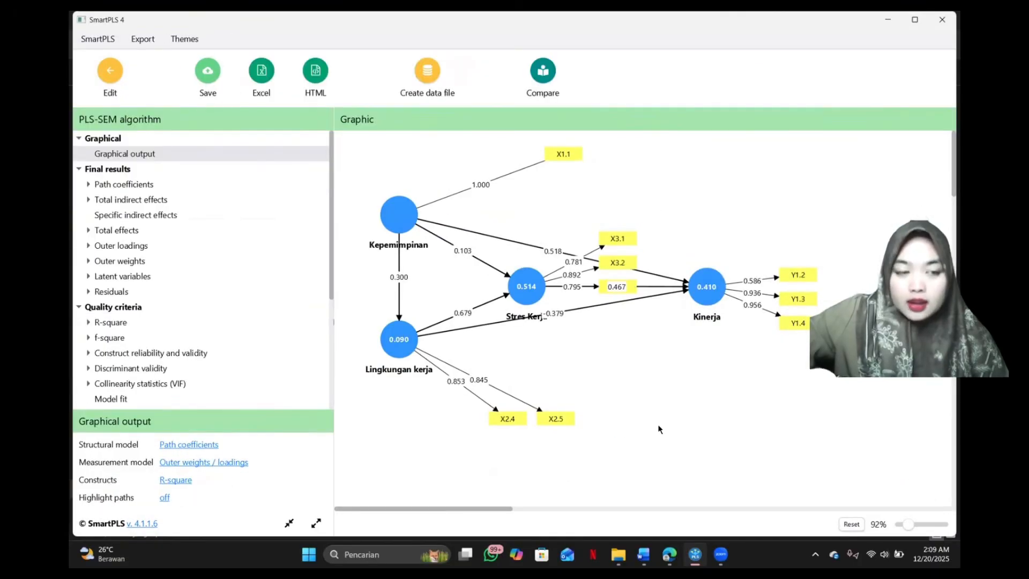
# Examine the outer loadings matrix of the remaining indicators in the new report.
pyautogui.click(120, 245)
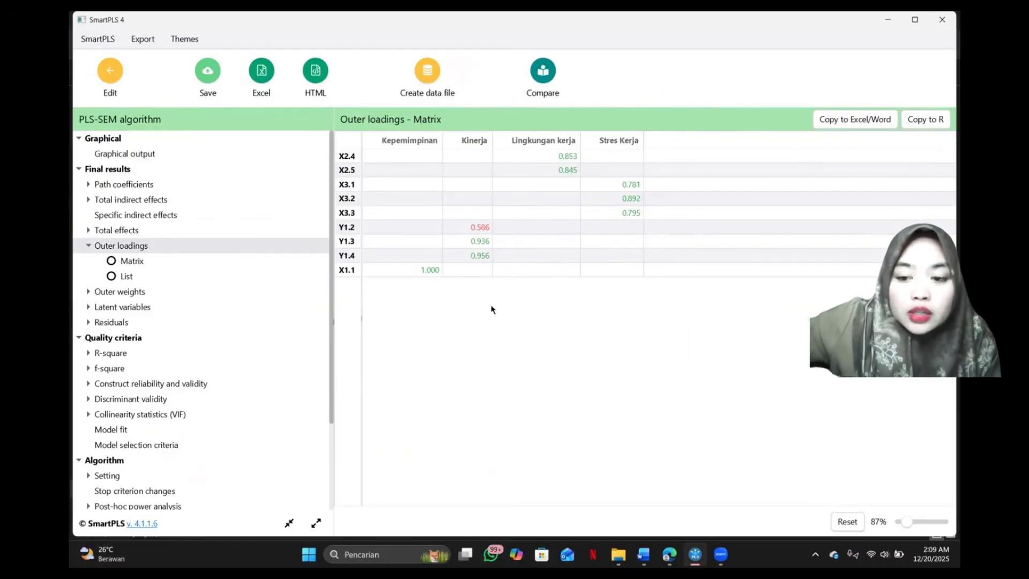
pyautogui.click(711, 548)
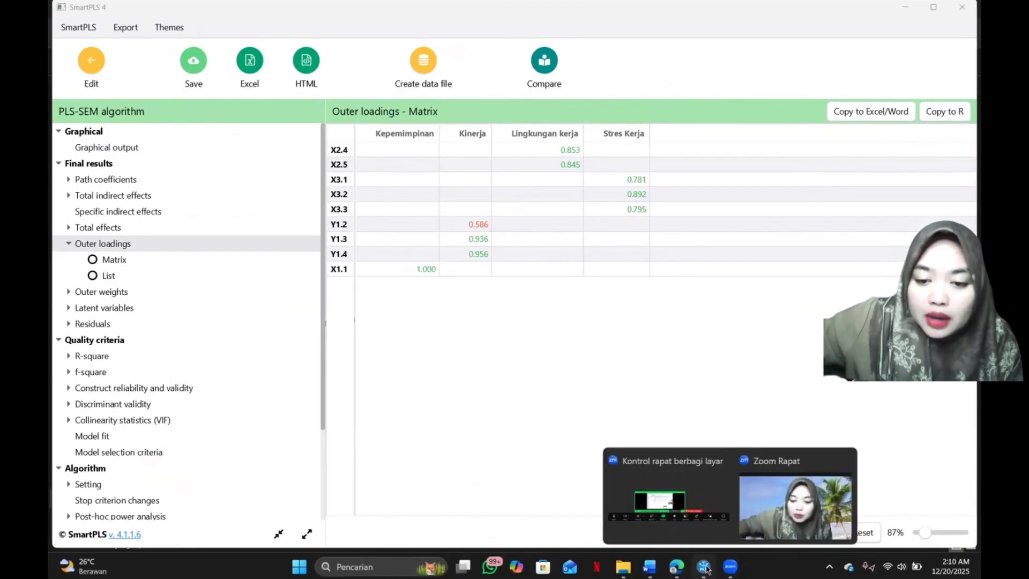
pyautogui.click(705, 568)
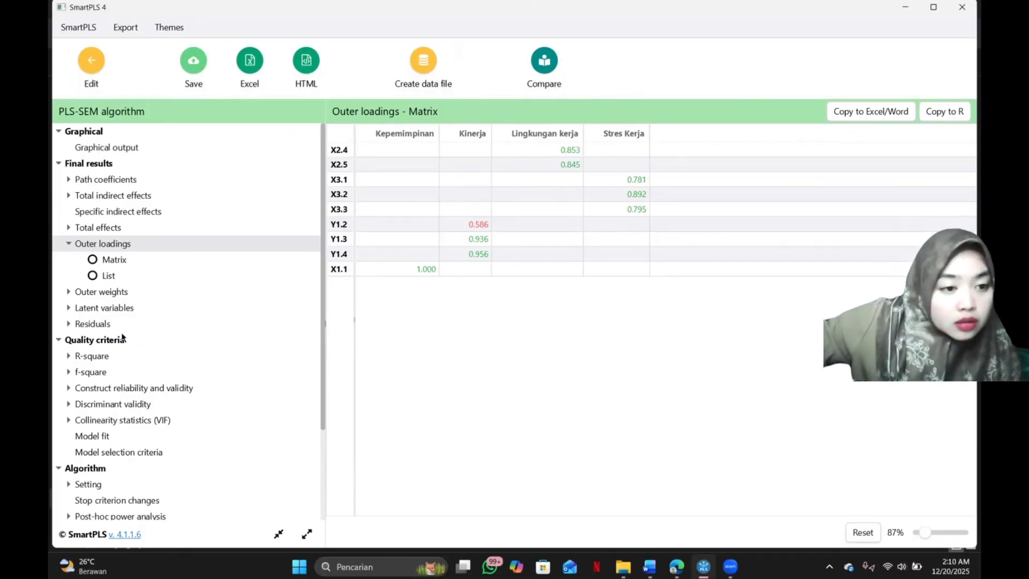
# Review the R-square overview and the construct reliability and validity results, including the average variance extracted (AVE) bar chart.
pyautogui.click(95, 357)
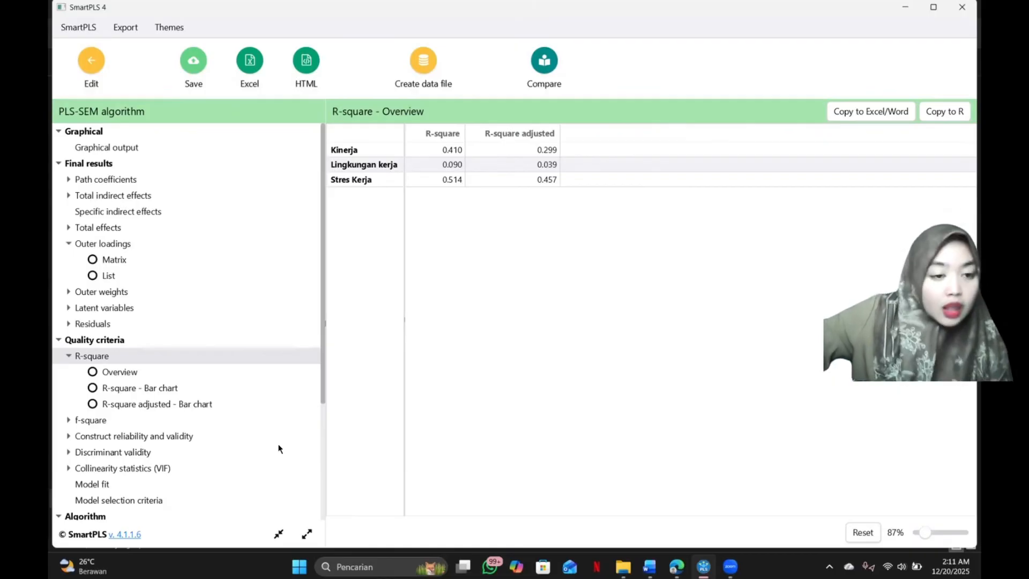
pyautogui.click(132, 436)
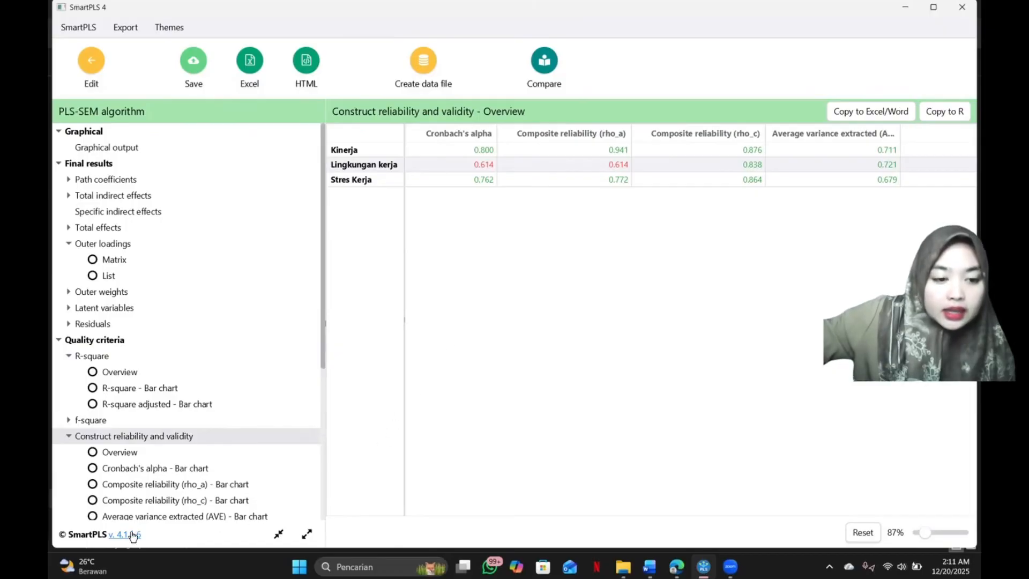
pyautogui.click(110, 515)
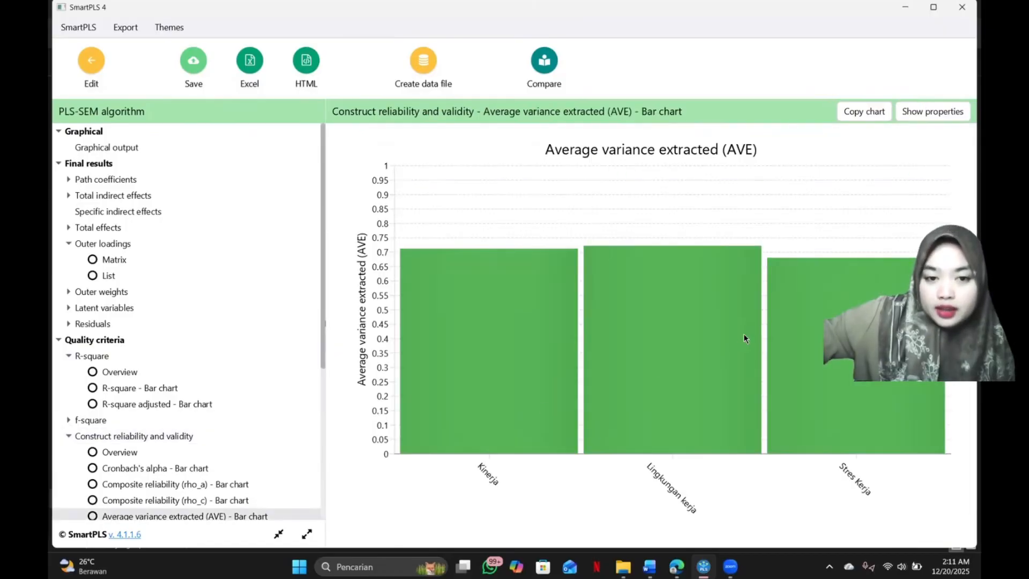
# Try to copy the construct reliability and validity overview for Excel/Word, and capture the table as a screen snip instead.
pyautogui.click(92, 436)
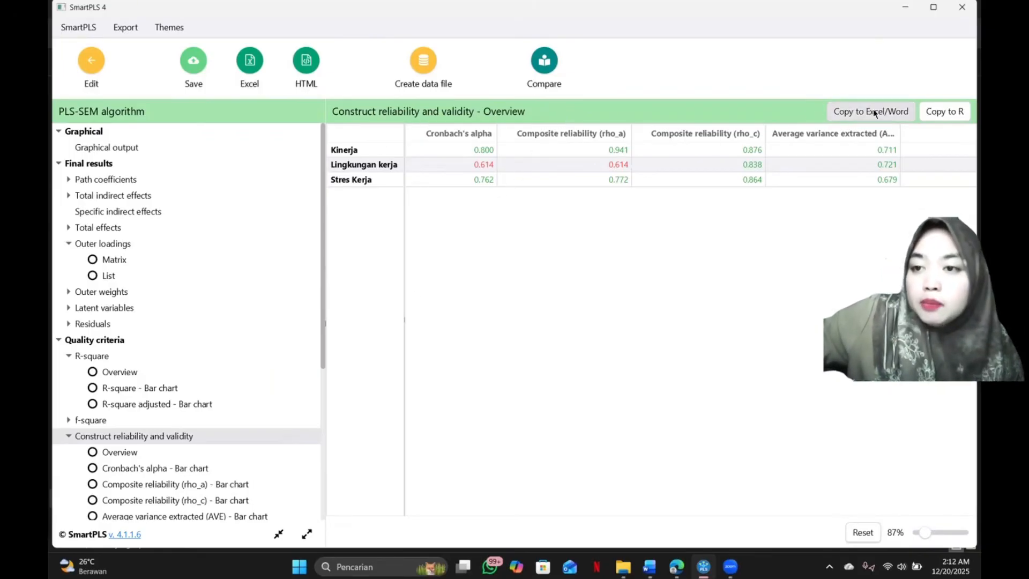
pyautogui.click(897, 114)
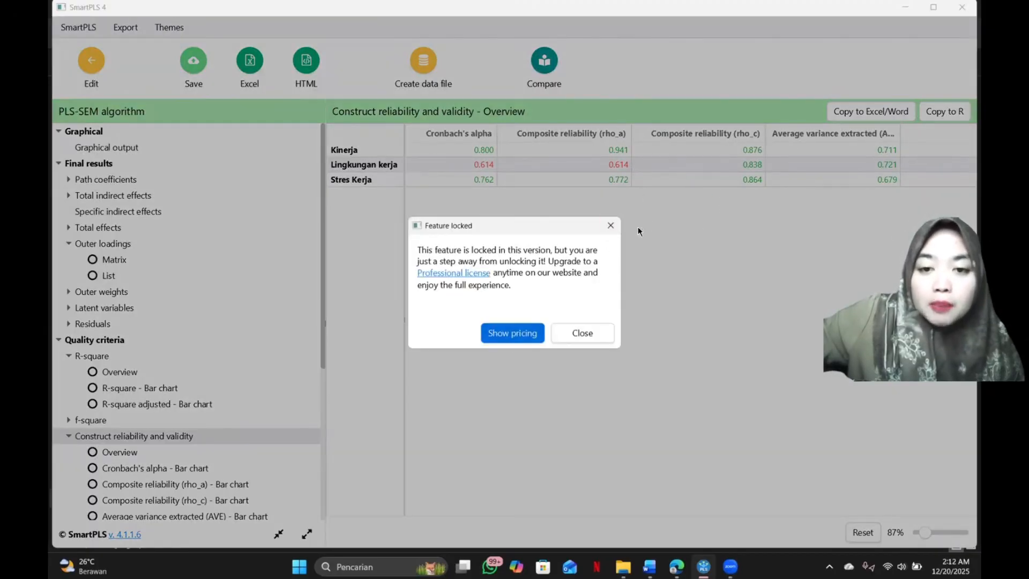
pyautogui.click(611, 227)
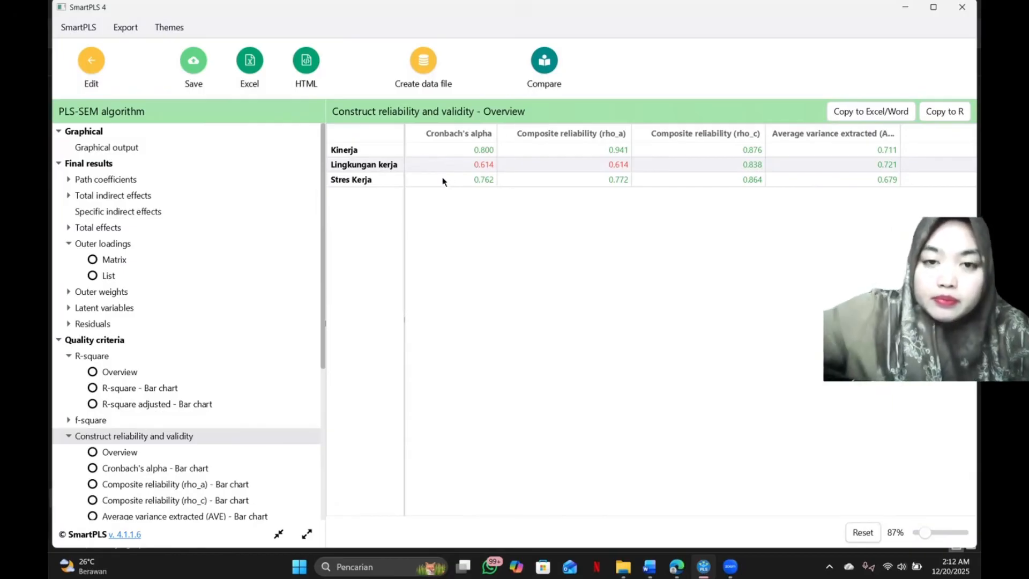
pyautogui.press('super+shift+s')
pyautogui.moveTo(326, 98); pyautogui.dragTo(872, 173)
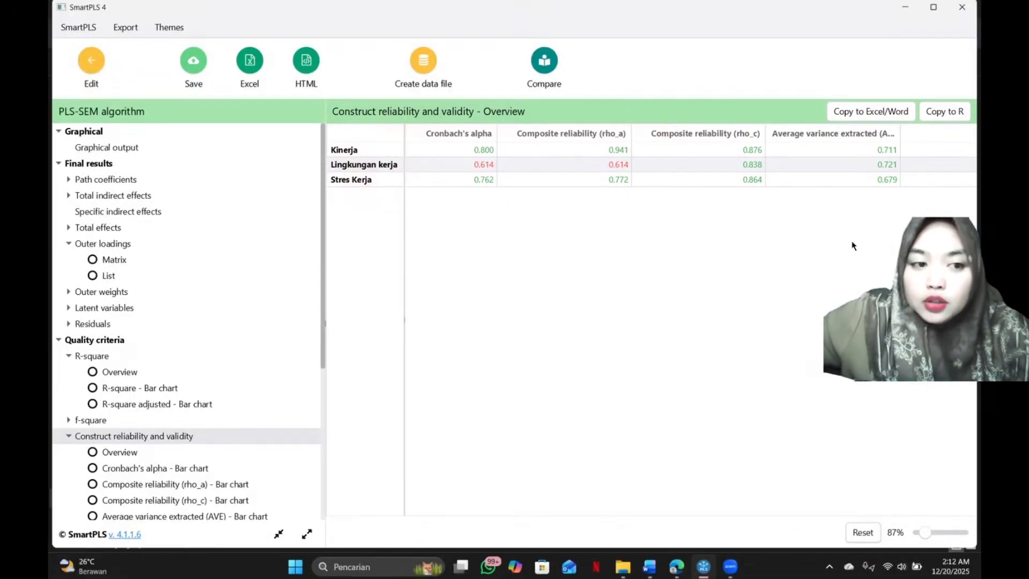
# Capture the R-square overview table with its heading as a screen snip.
pyautogui.click(105, 356)
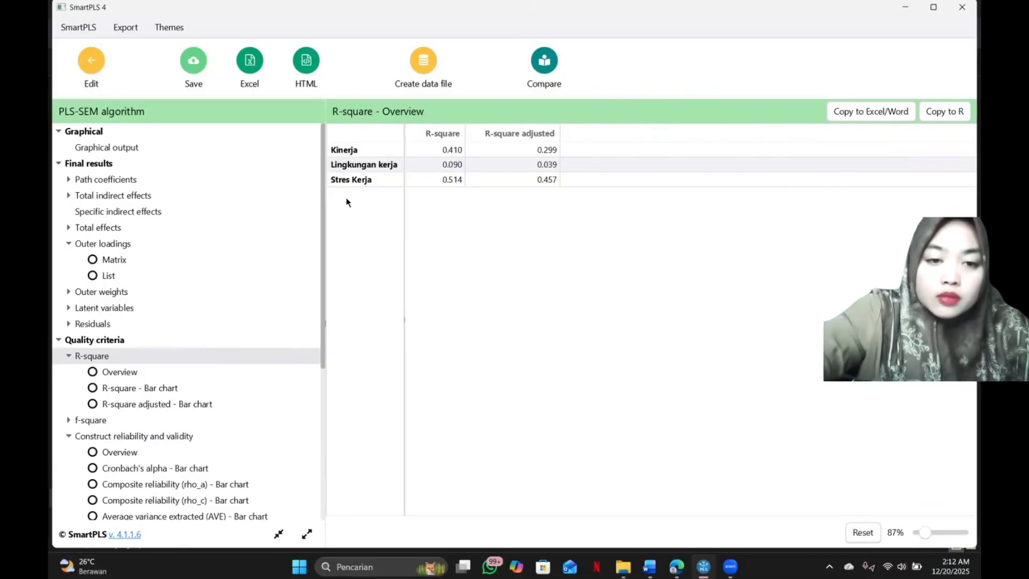
pyautogui.press('super+shift+s')
pyautogui.moveTo(326, 103); pyautogui.dragTo(568, 200)
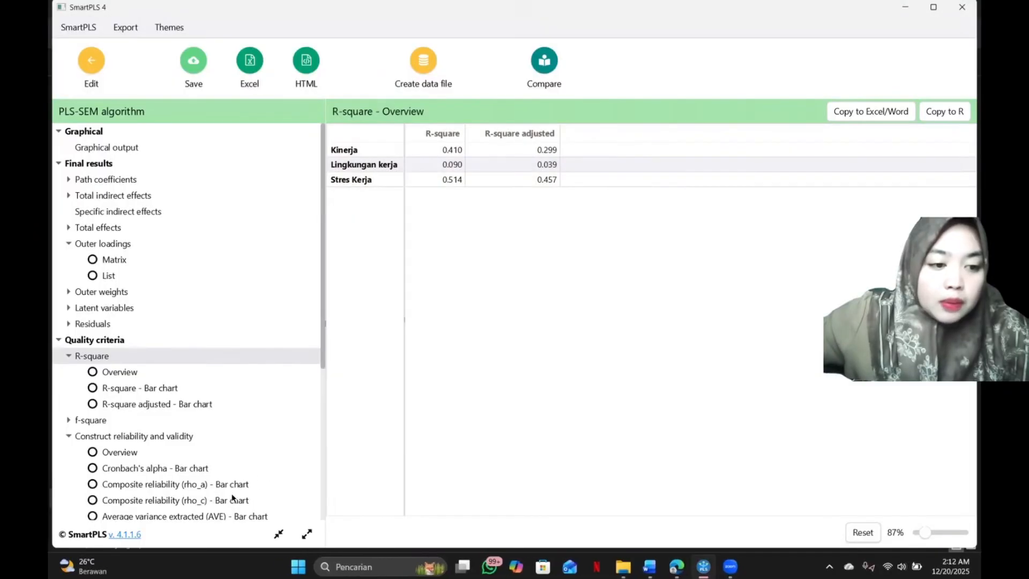
# Open the model fit results and capture the saturated and estimated model table as a screen snip.
pyautogui.scroll(-3, 205, 481)
pyautogui.scroll(-3, 204, 481)
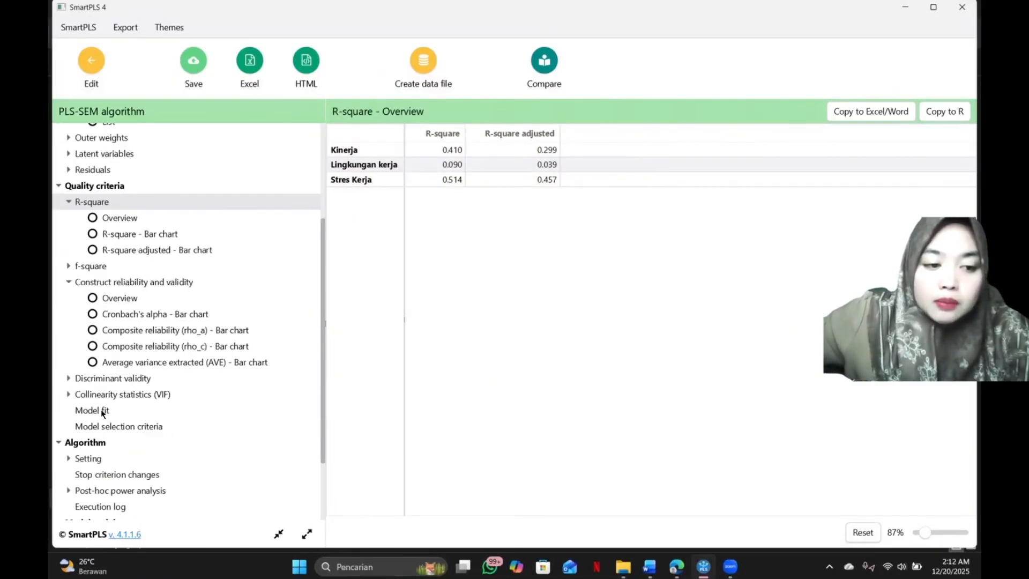
pyautogui.click(101, 411)
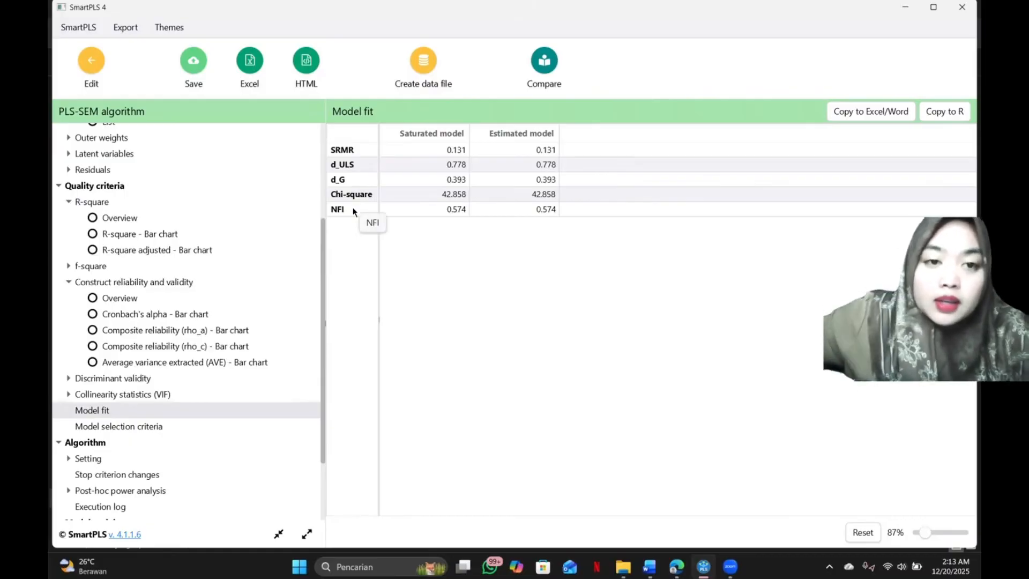
pyautogui.press('super+shift+s')
pyautogui.moveTo(327, 101); pyautogui.dragTo(558, 221)
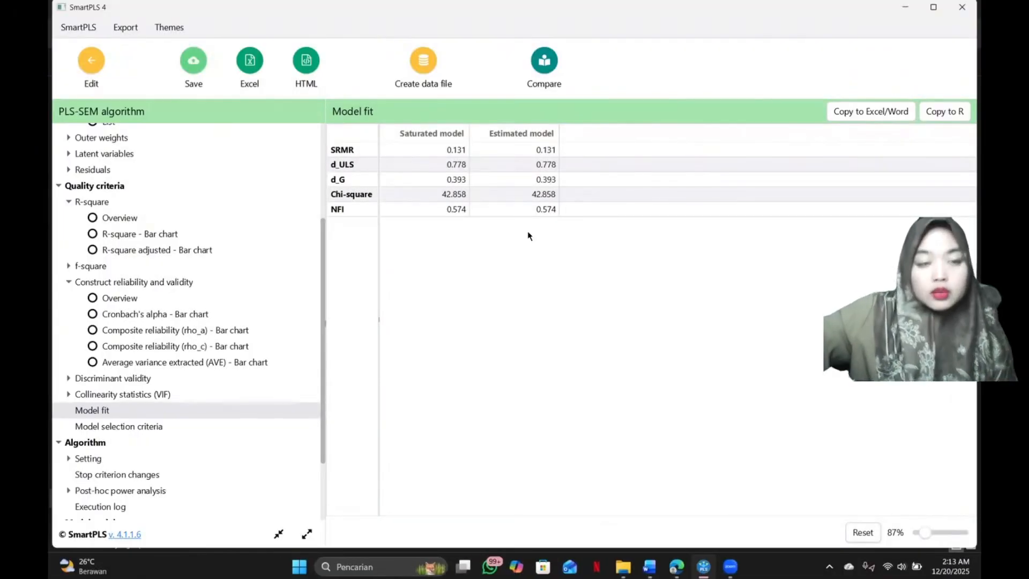
pyautogui.scroll(-3, 157, 405)
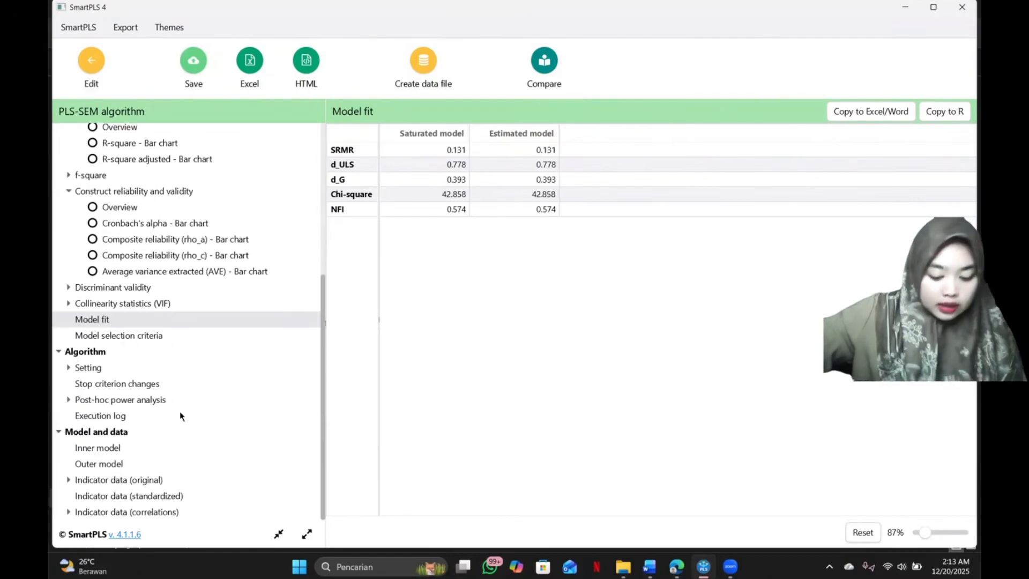
pyautogui.scroll(8, 189, 401)
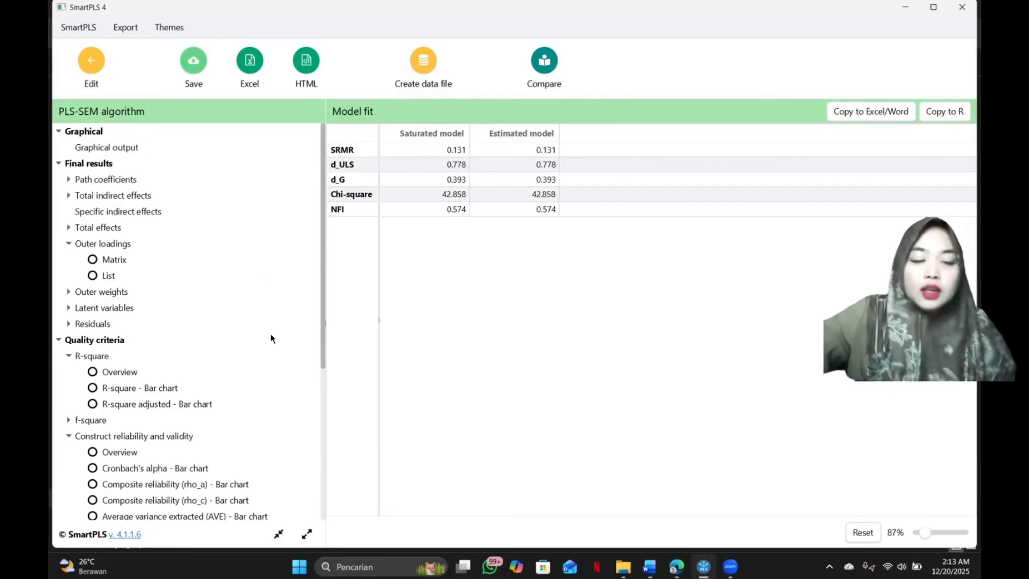
pyautogui.scroll(-8, 307, 312)
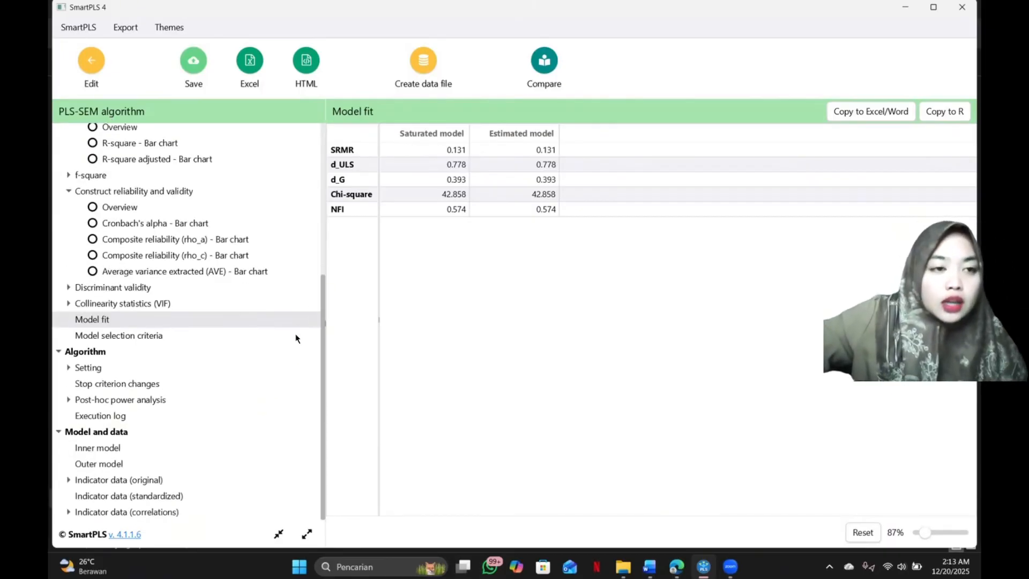
pyautogui.scroll(8, 296, 338)
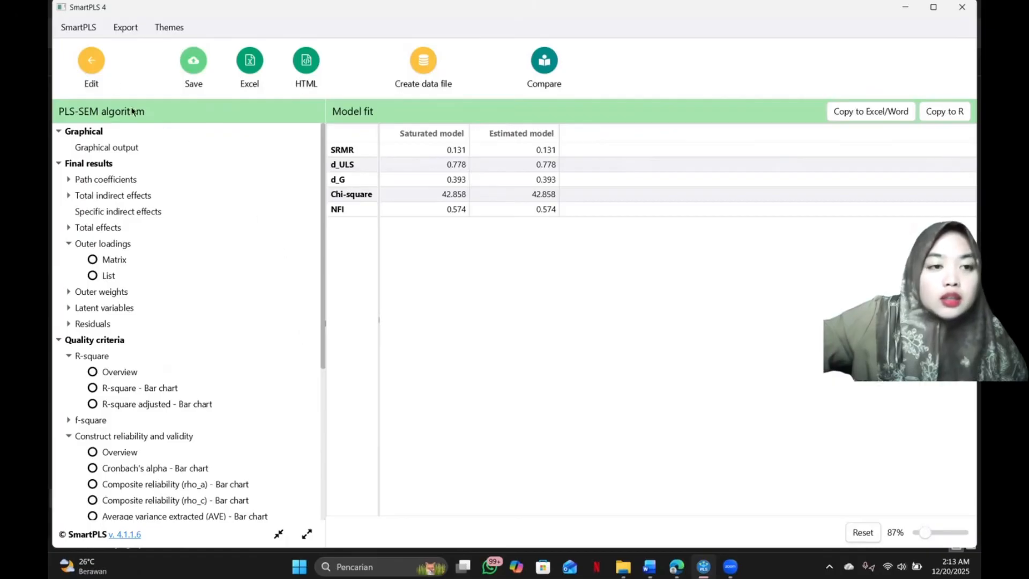
# Return to the model and run Bootstrapping with 5000 subsamples, percentile bootstrap, two tailed test and 0.05 significance level.
pyautogui.click(92, 61)
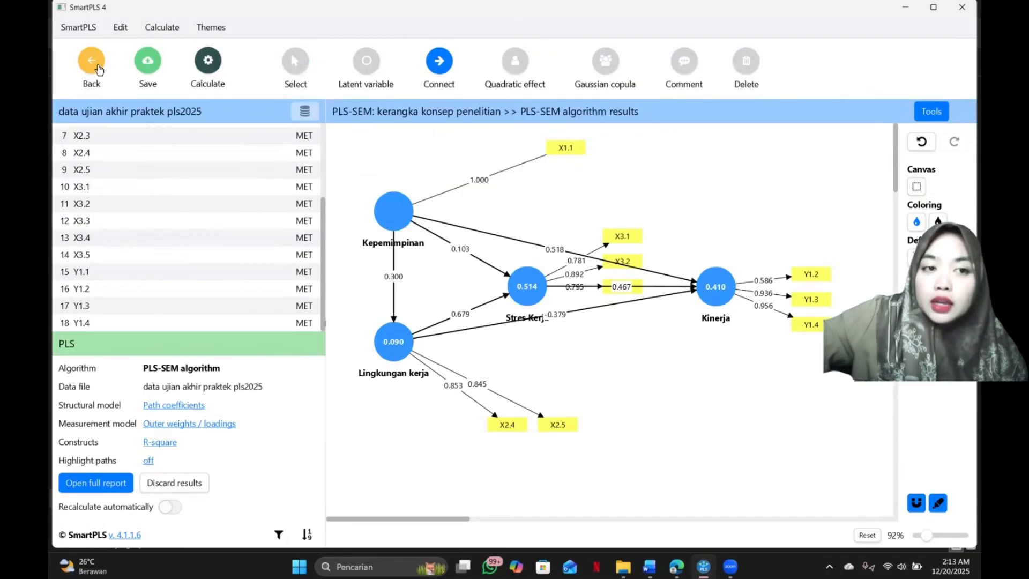
pyautogui.click(209, 77)
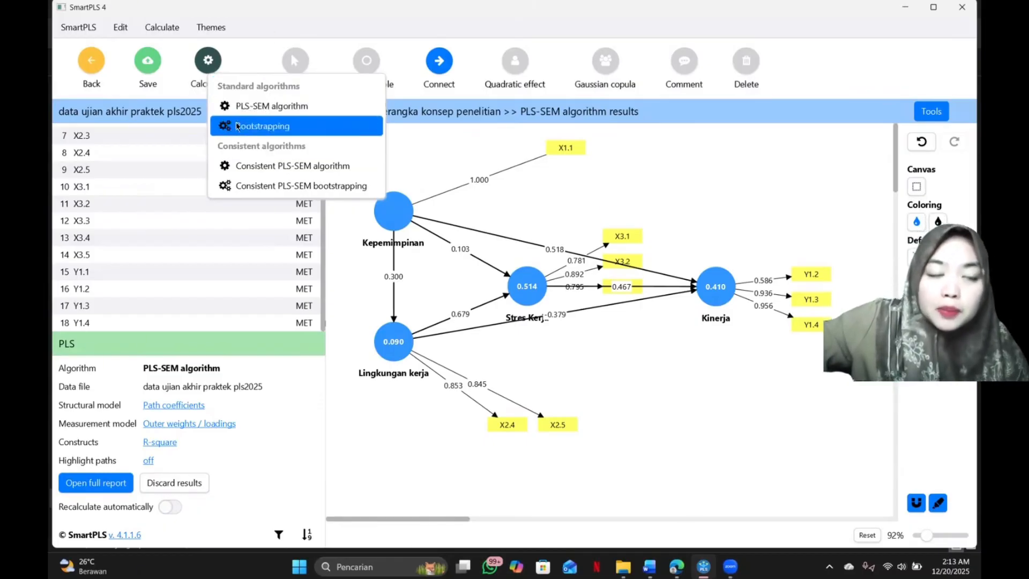
pyautogui.click(298, 127)
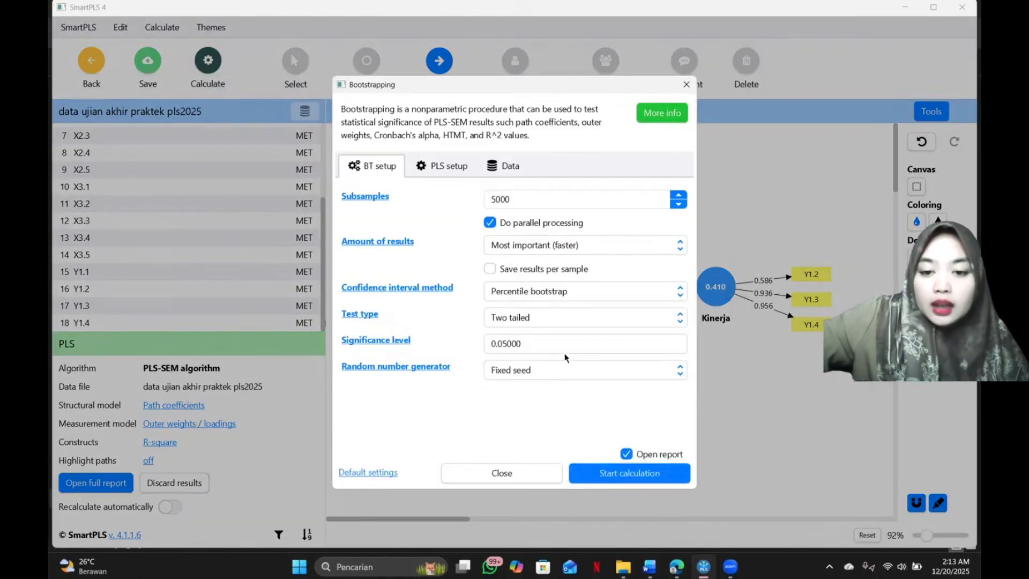
pyautogui.click(683, 465)
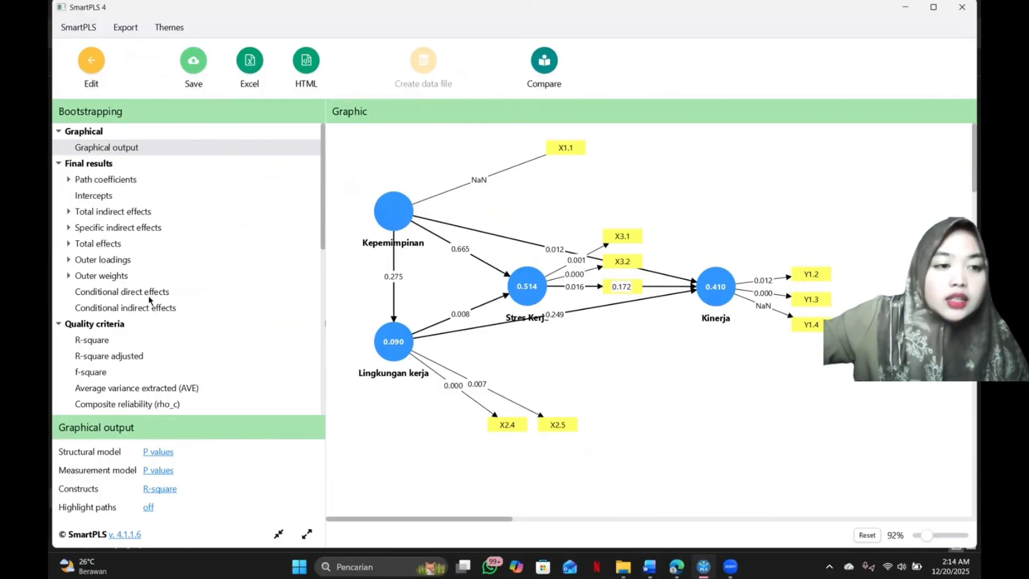
# Open the bootstrapped path coefficients and examine the T statistics and p values to identify the significant paths.
pyautogui.click(128, 181)
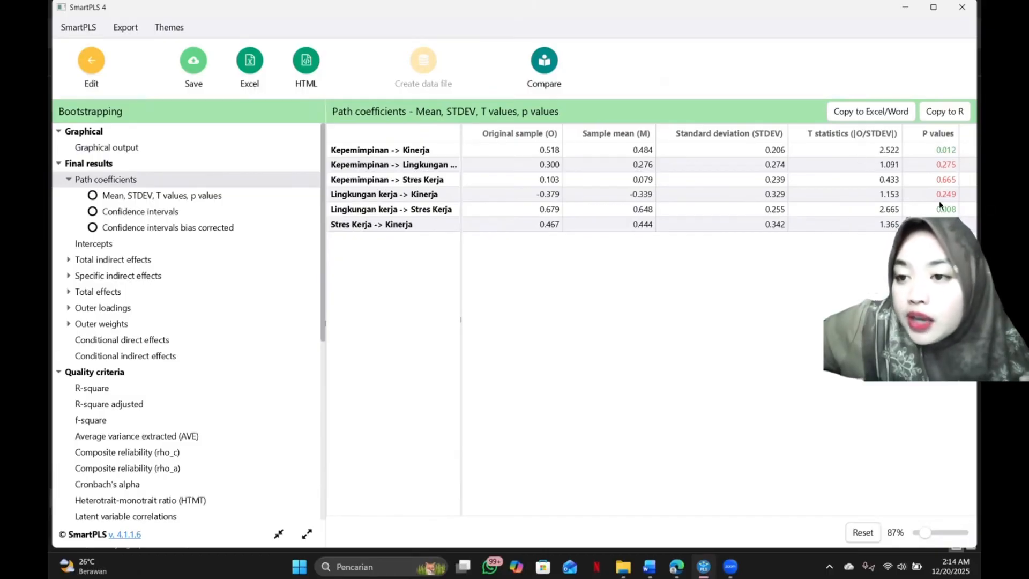
pyautogui.click(892, 155)
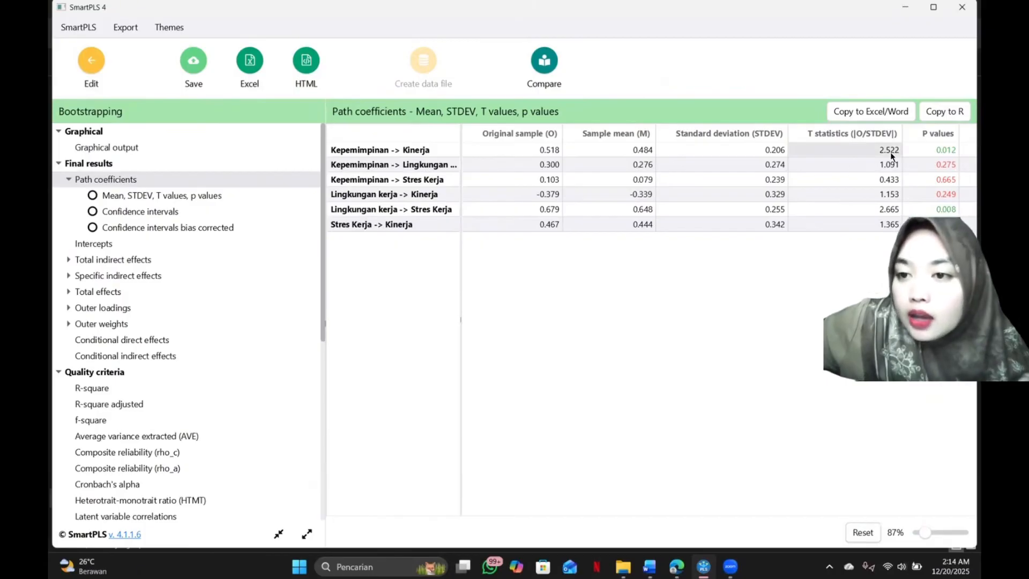
pyautogui.click(892, 212)
pyautogui.click(863, 152)
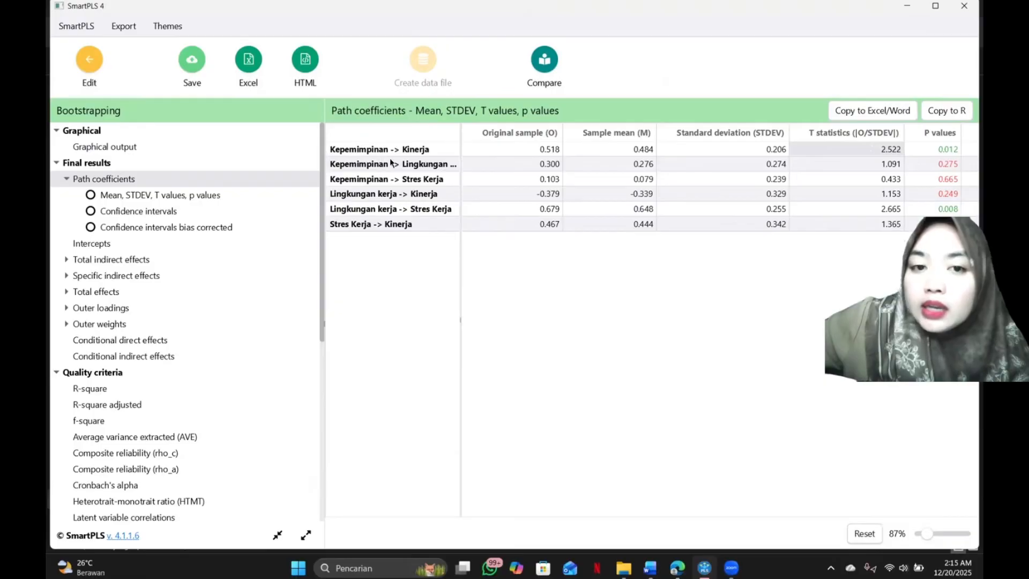
pyautogui.click(403, 149)
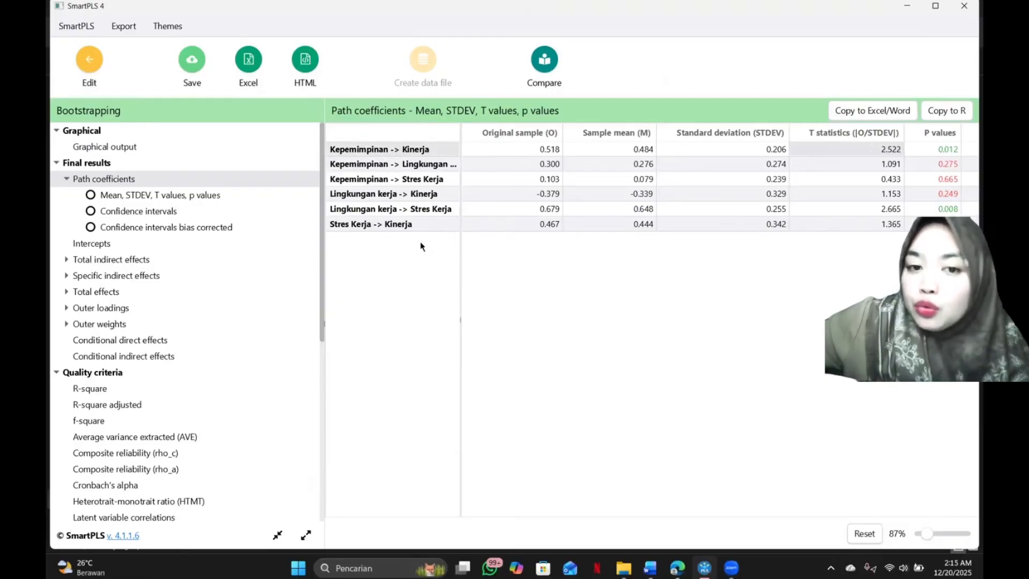
pyautogui.click(371, 210)
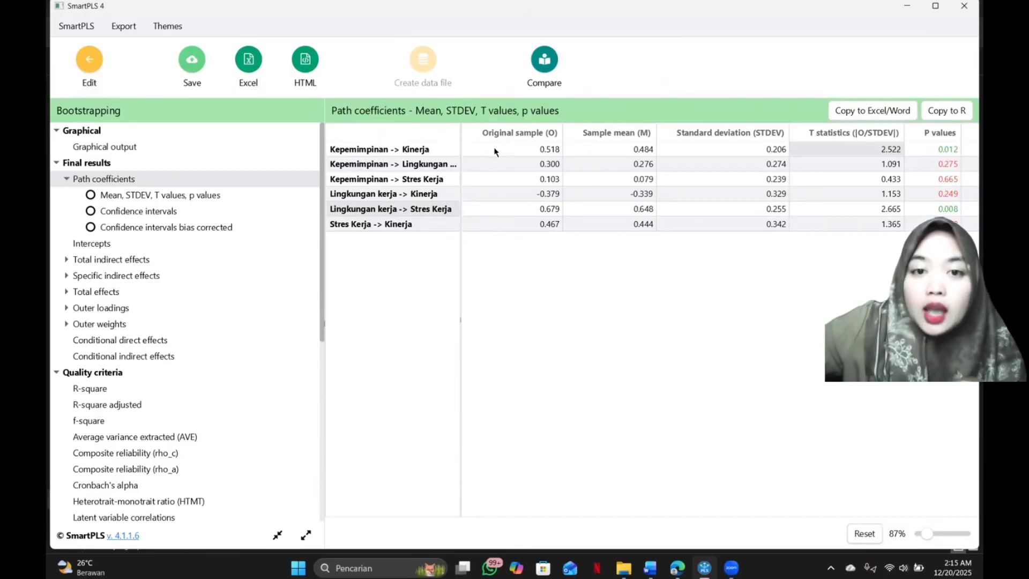
# Check the original sample values of Kepemimpinan -> Kinerja and Lingkungan kerja -> Stres Kerja, and capture the path coefficients table as a screen snip.
pyautogui.click(546, 151)
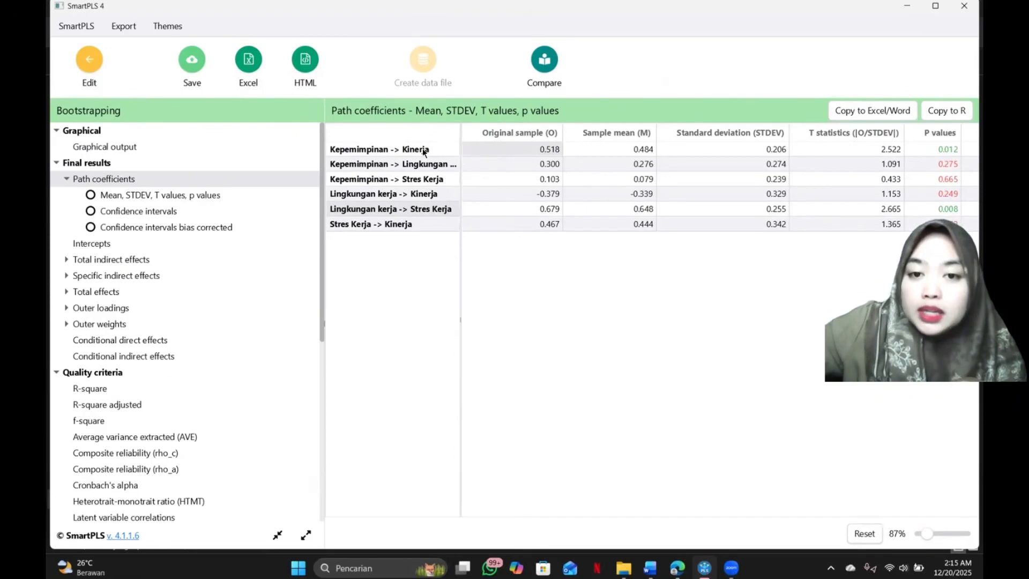
pyautogui.click(538, 213)
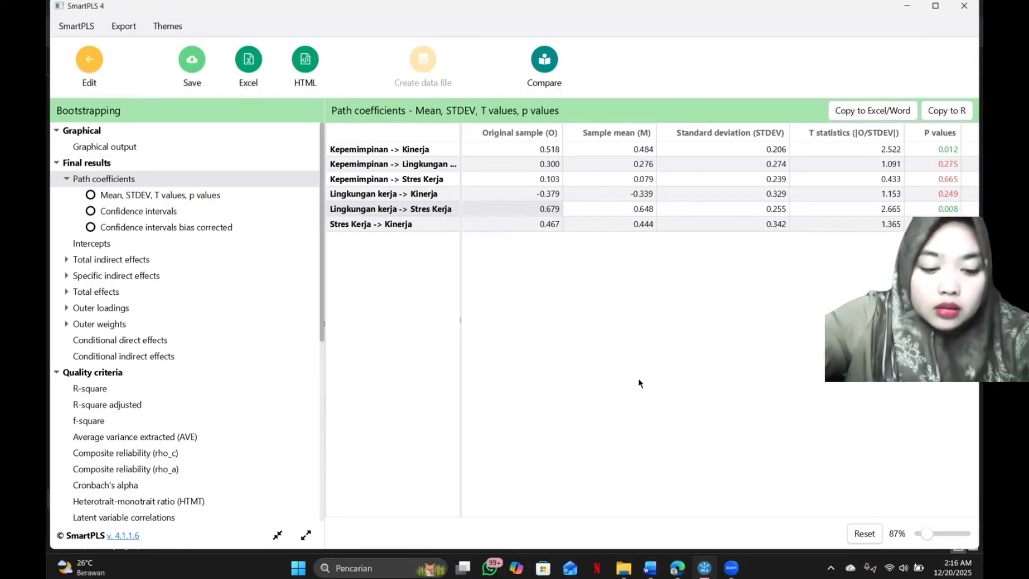
pyautogui.press('super+shift+s')
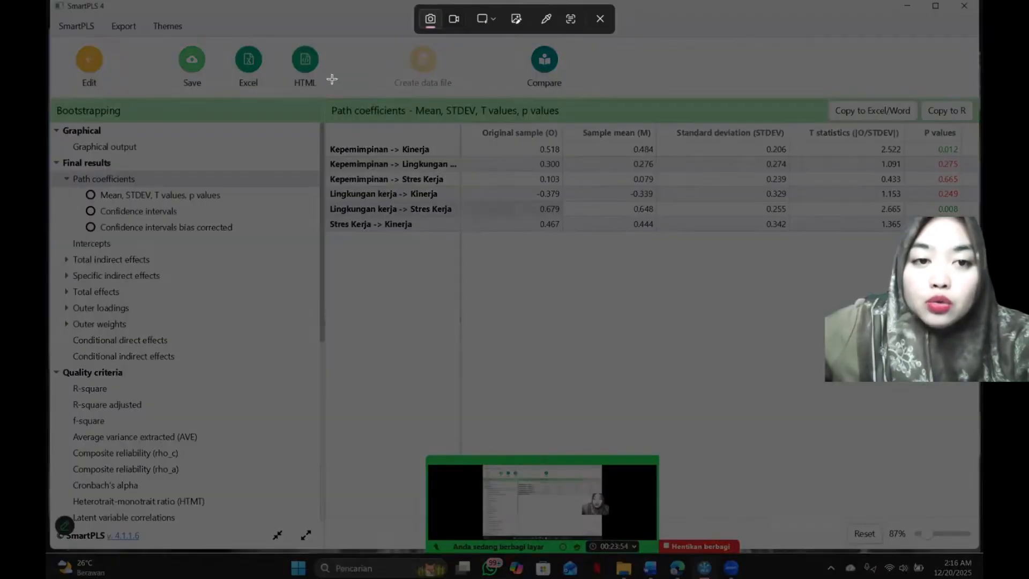
pyautogui.moveTo(327, 94); pyautogui.dragTo(980, 237)
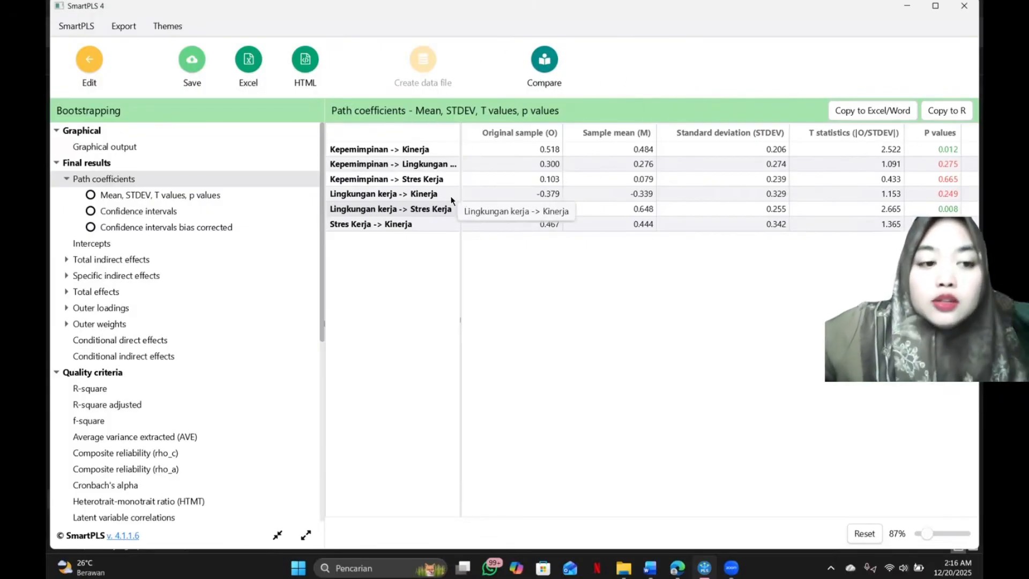
# Open the total indirect effects results and examine the T statistics and p values of the indirect paths.
pyautogui.click(128, 261)
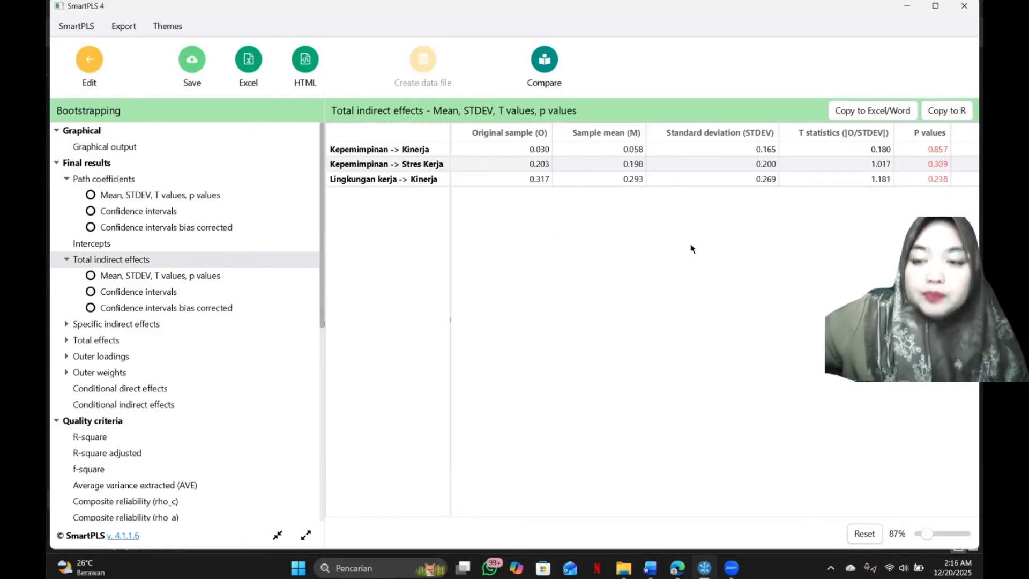
pyautogui.scroll(-3, 250, 460)
pyautogui.scroll(2, 194, 420)
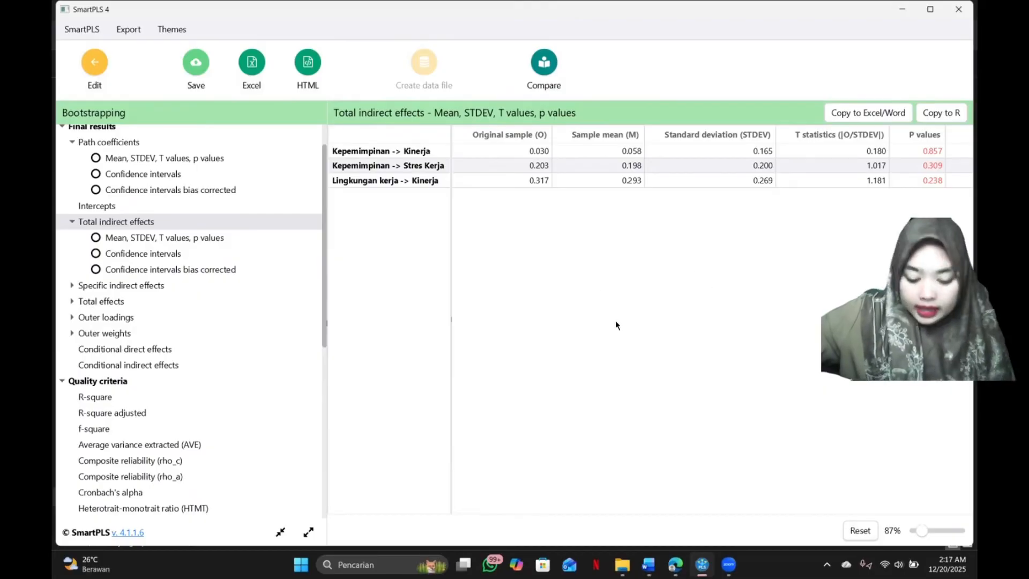
pyautogui.scroll(1, 193, 204)
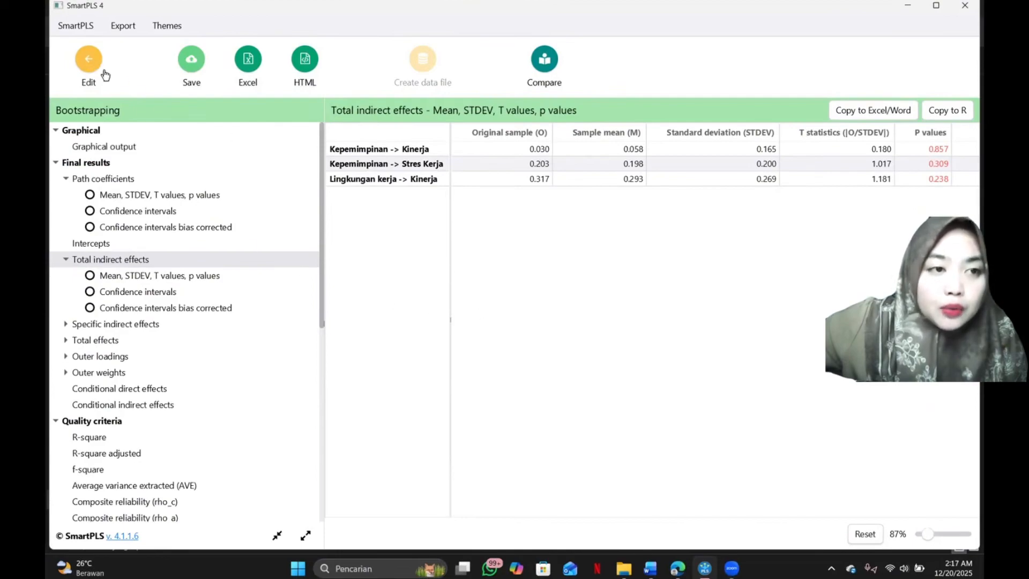
# Leave the bootstrapping report and return to the model diagram showing the bootstrapping results.
pyautogui.click(89, 61)
pyautogui.click(206, 73)
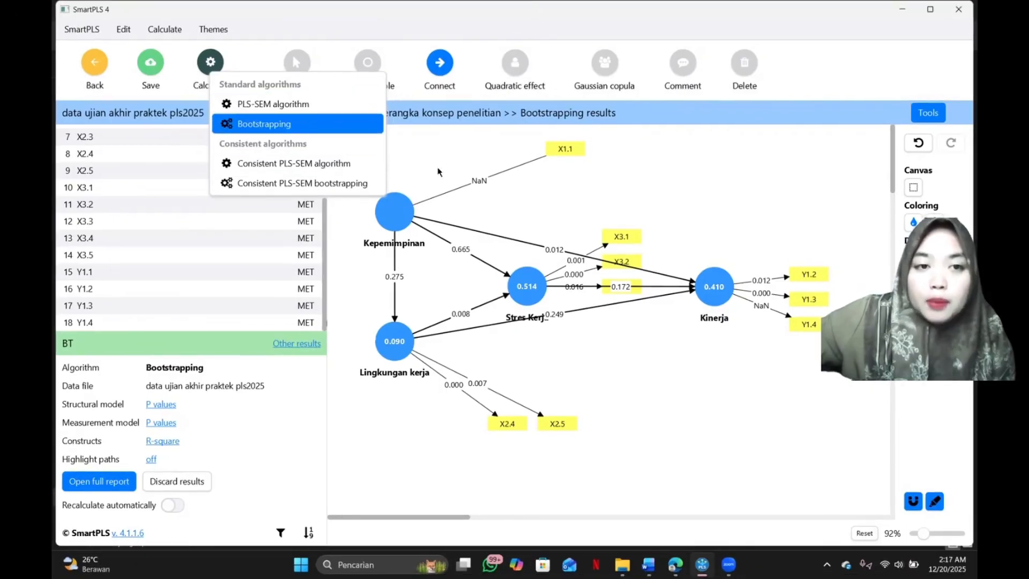
pyautogui.click(712, 381)
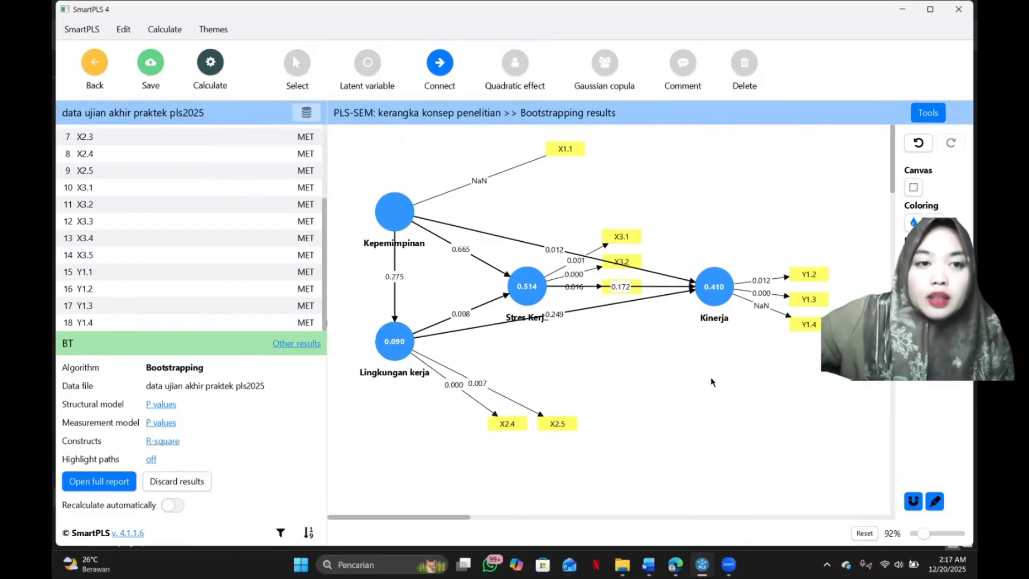